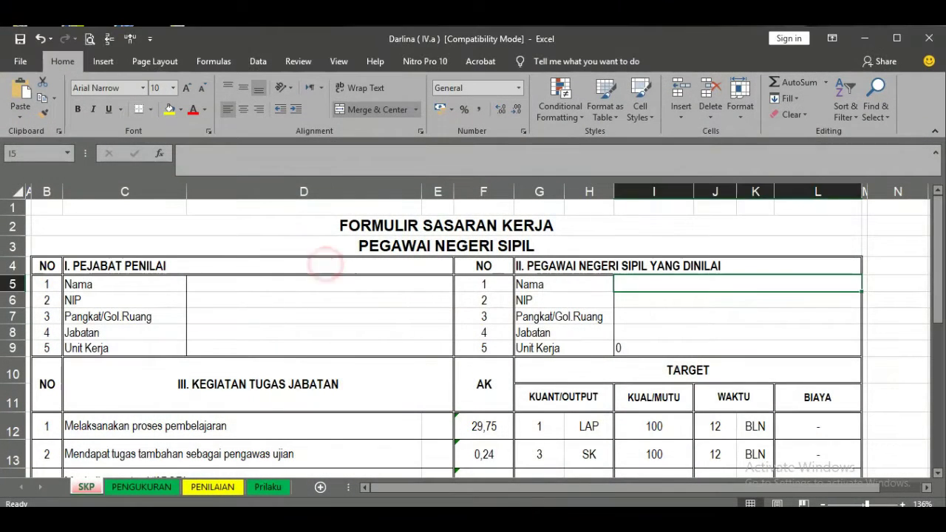
- Review the SKP form title and both identity blocks, D5:D9 and I5:I9
left_click(369, 316)
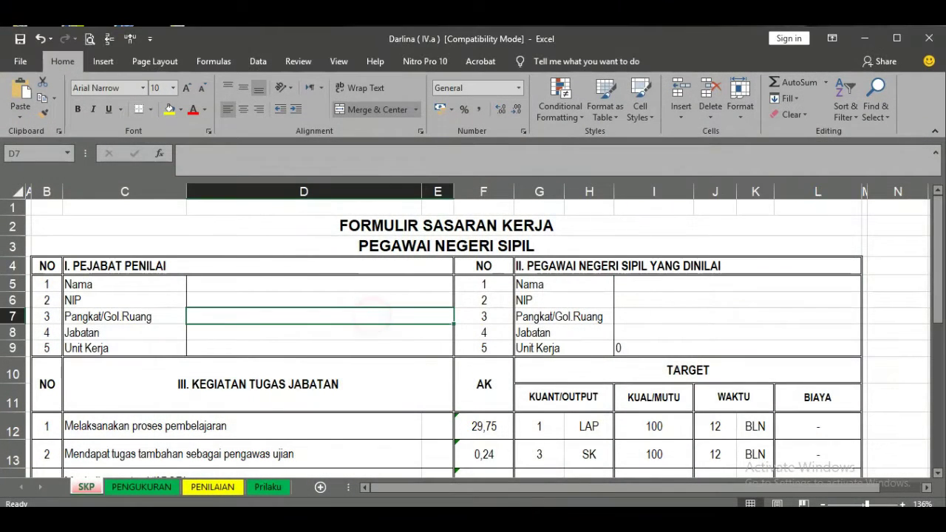
left_click(388, 224)
left_click(388, 247)
left_click_drag(241, 285, 241, 348)
left_click_drag(632, 279, 650, 348)
left_click(671, 300)
- Check the signature name and NIP cells, then move to the PENGUKURAN sheet
scroll(480, 340, "down", 4)
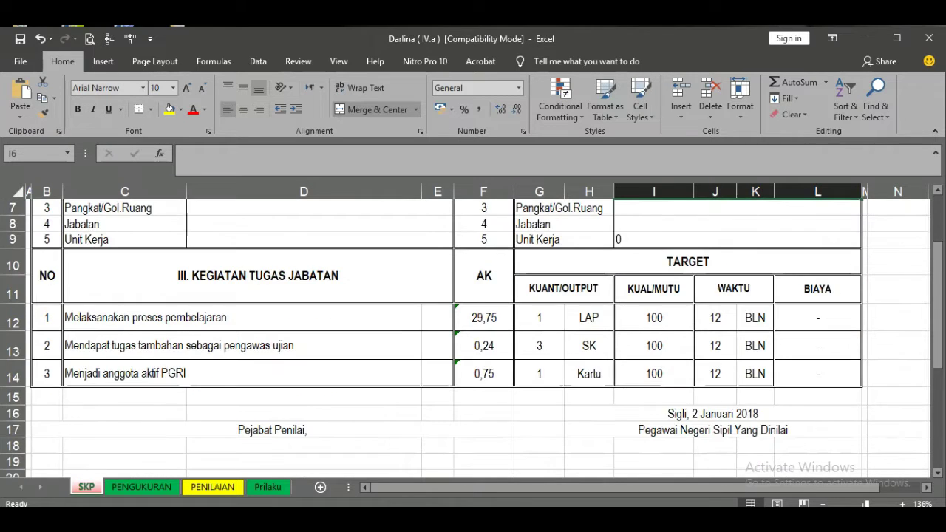
left_click(738, 364)
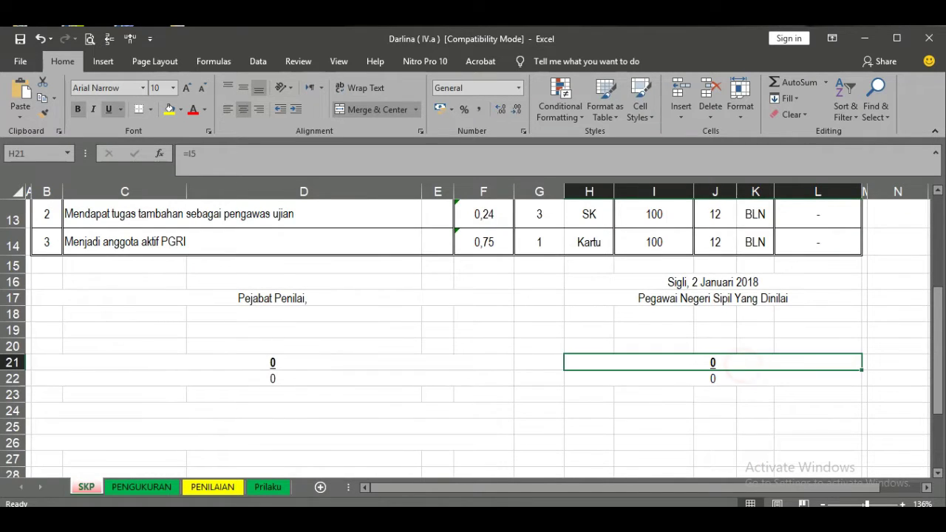
left_click(338, 380)
key("ctrl+Page_Down")
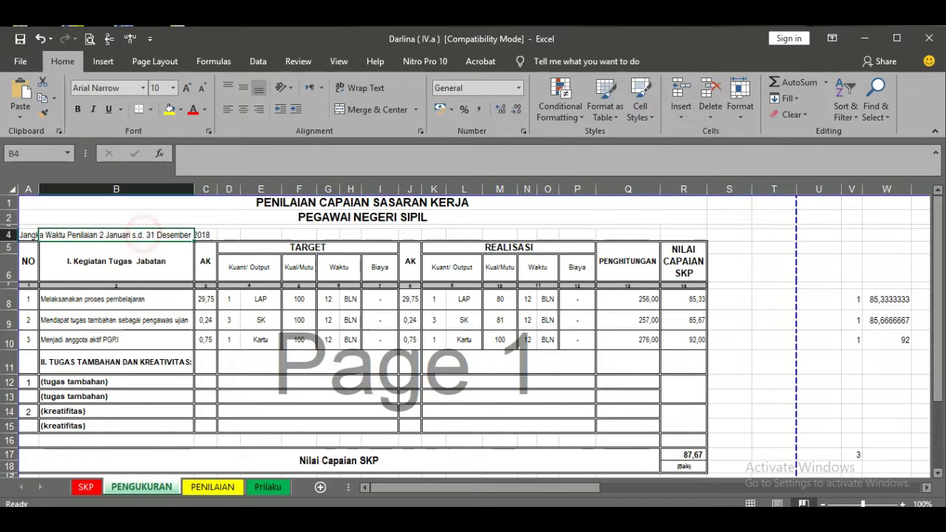
- Check PENGUKURAN's achievement cells, the Nilai Capaian SKP formula in R17 and the signature link
left_click(685, 362)
left_click(686, 455)
scroll(685, 454, "down", 2)
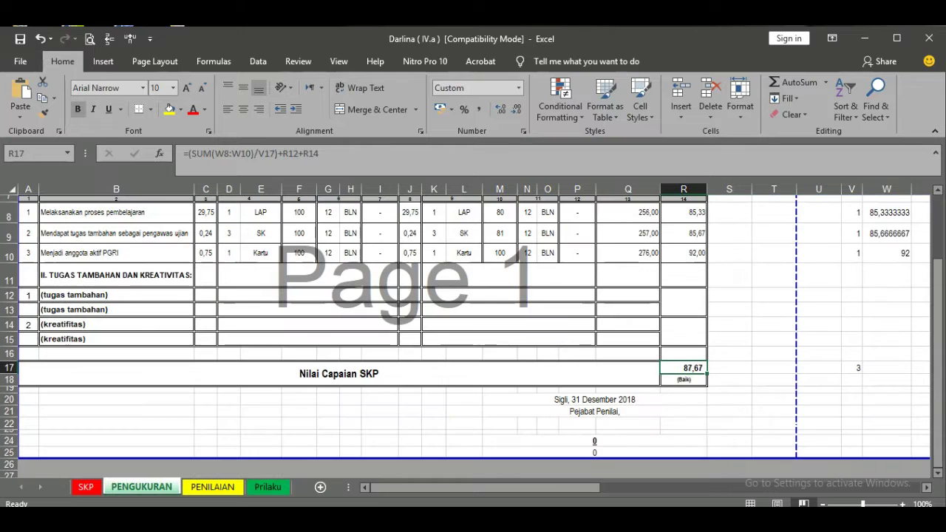
left_click(596, 440)
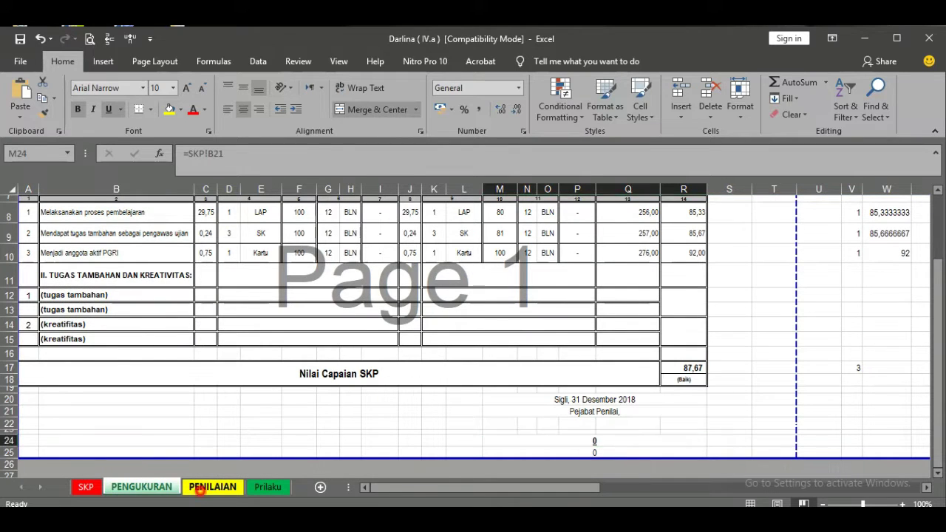
- Browse through the PENILAIAN sheet
left_click(199, 487)
scroll(458, 337, "up", 13)
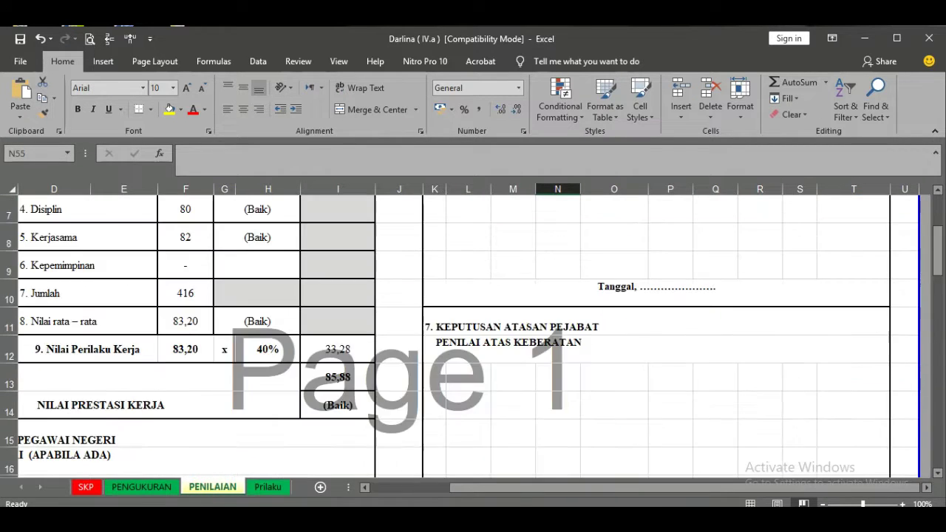
scroll(458, 336, "down", 1)
scroll(458, 336, "down", 9)
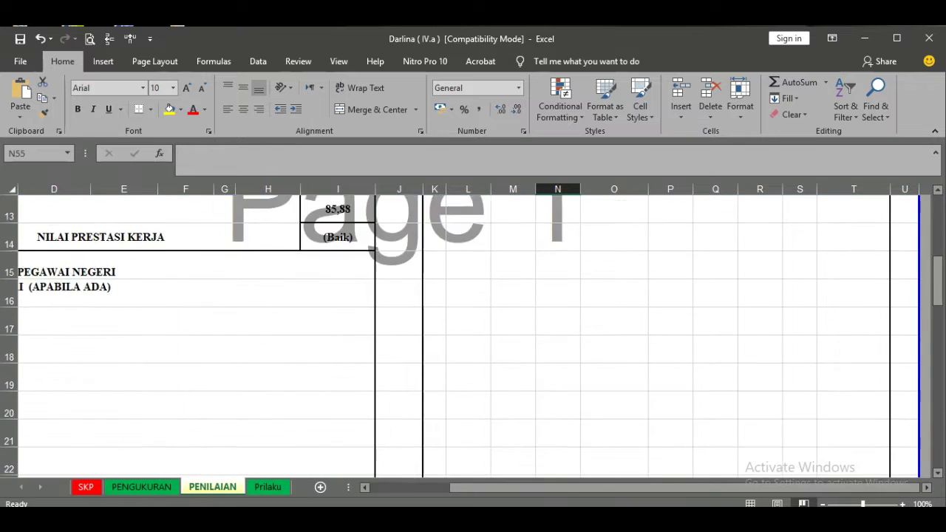
scroll(458, 336, "down", 3)
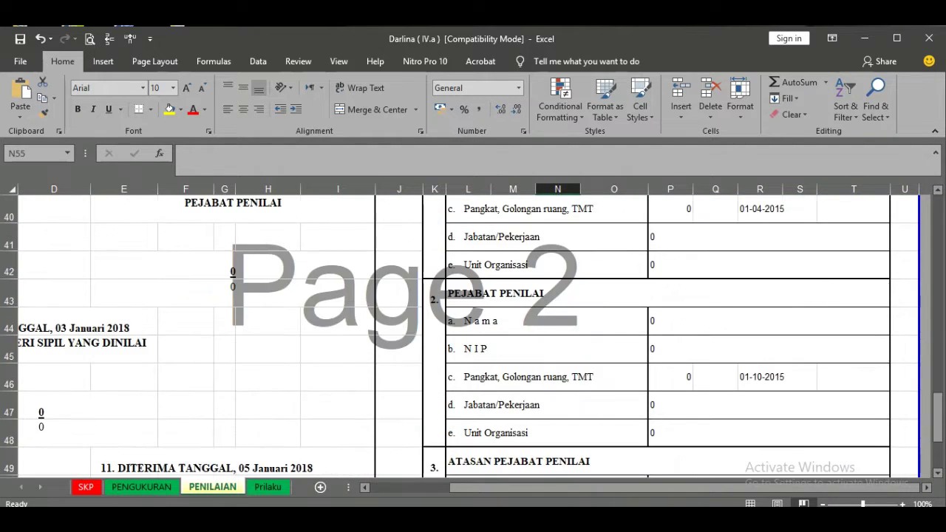
scroll(458, 337, "up", 4)
scroll(582, 332, "down", 10)
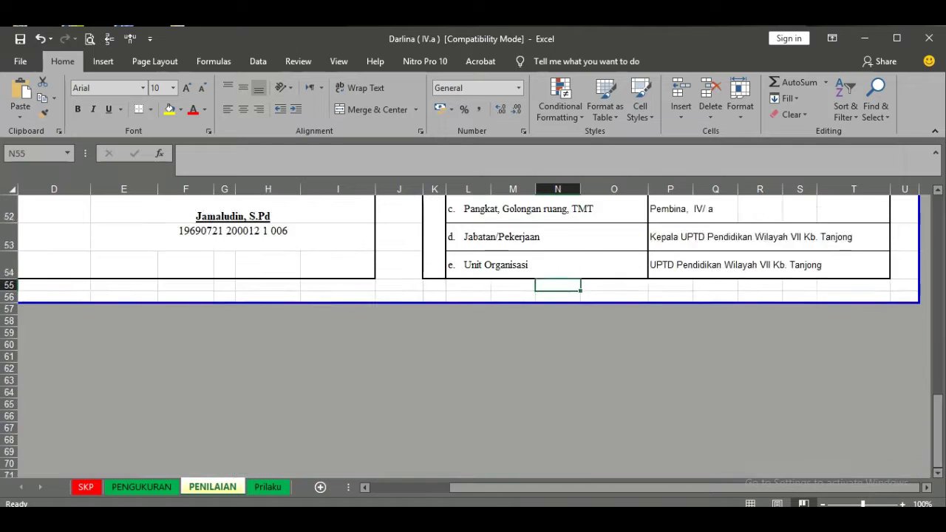
left_click(582, 331)
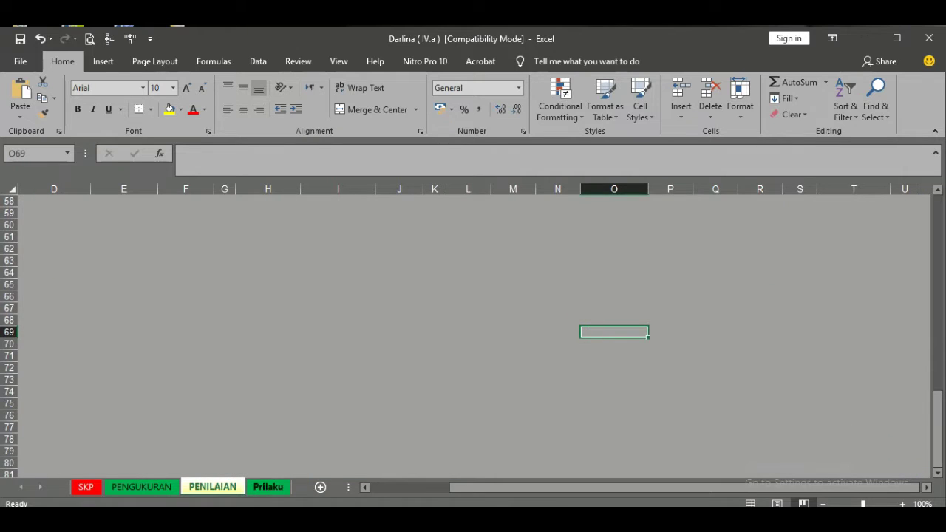
- On the Prilaku sheet, check the Nilai Prilaku Kerja formula =C14 in C15
left_click(267, 486)
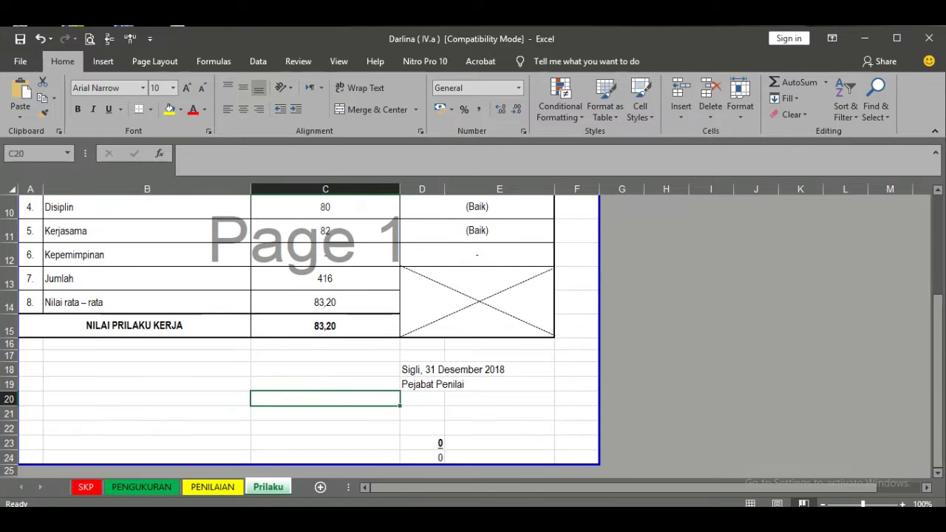
scroll(310, 332, "up", 3)
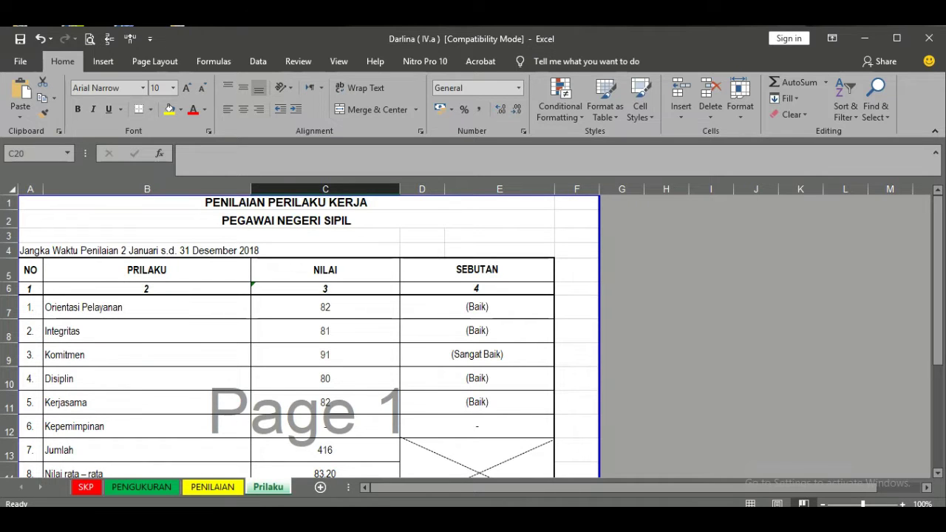
scroll(310, 333, "down", 2)
left_click(327, 395)
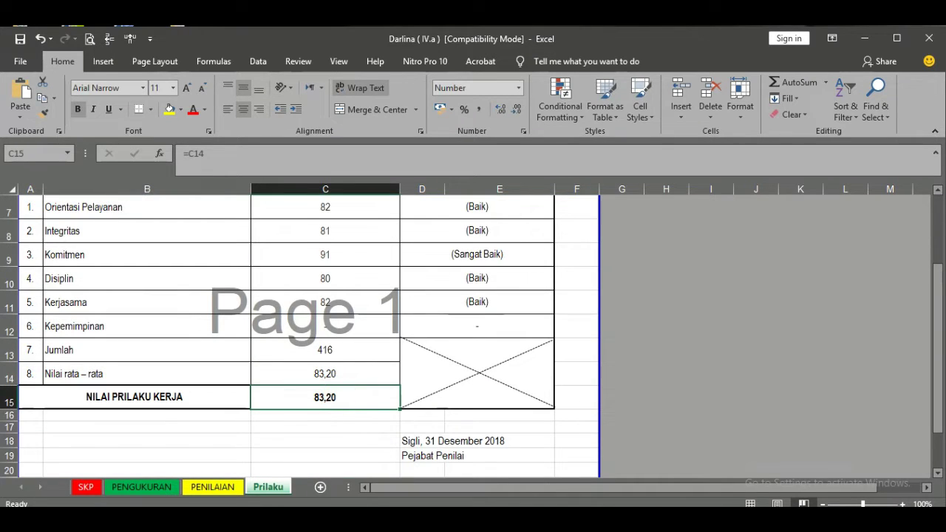
- Back on the SKP sheet, check signature cell H22, then select the rater's Nama cell D5
left_click(86, 487)
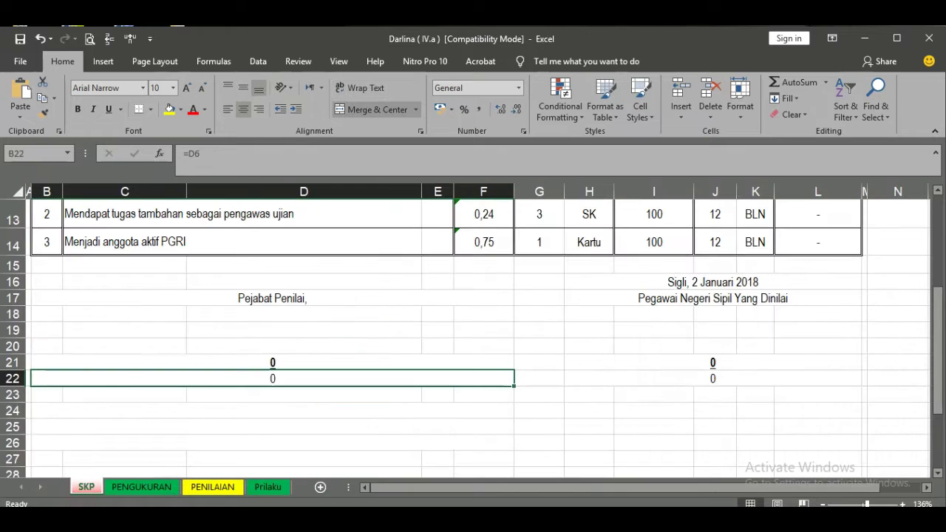
left_click(644, 376)
scroll(644, 376, "up", 3)
scroll(478, 332, "up", 1)
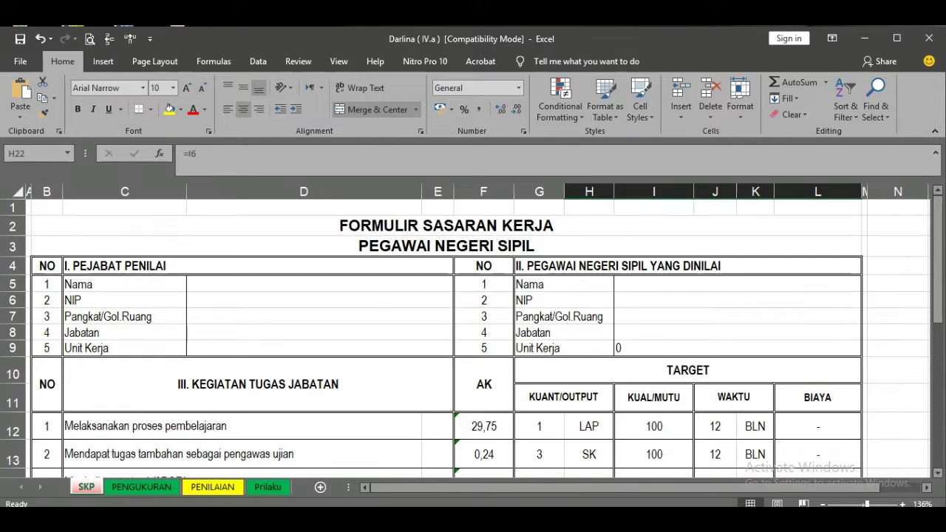
left_click(226, 286)
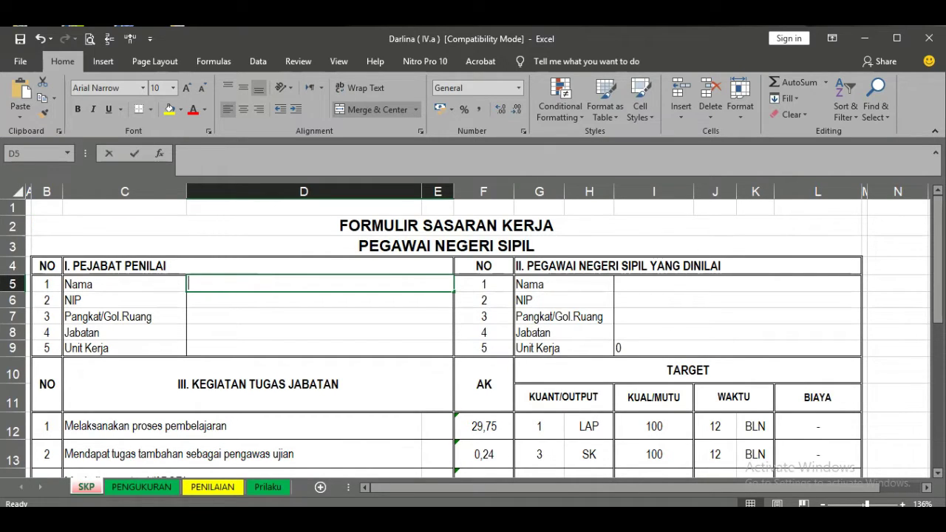
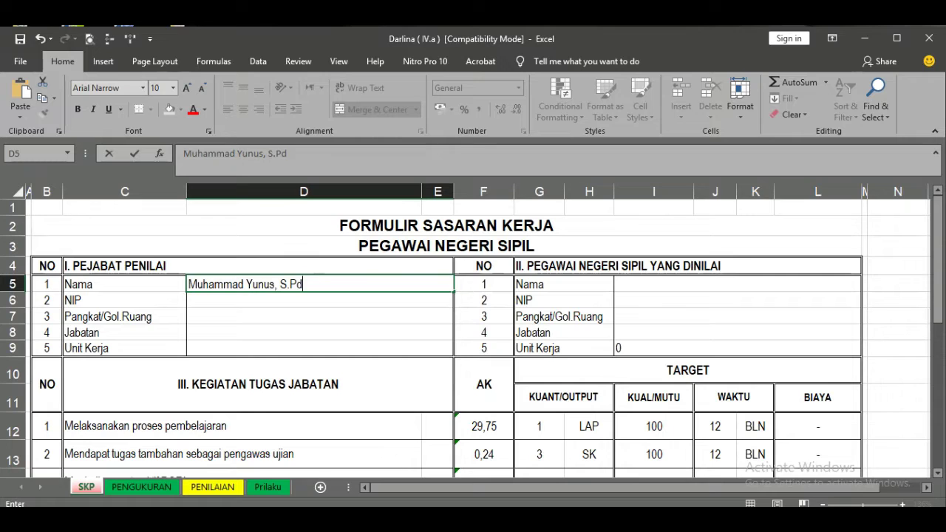
- Enter the rater's name in D5 and NIP in D6
left_click(218, 297)
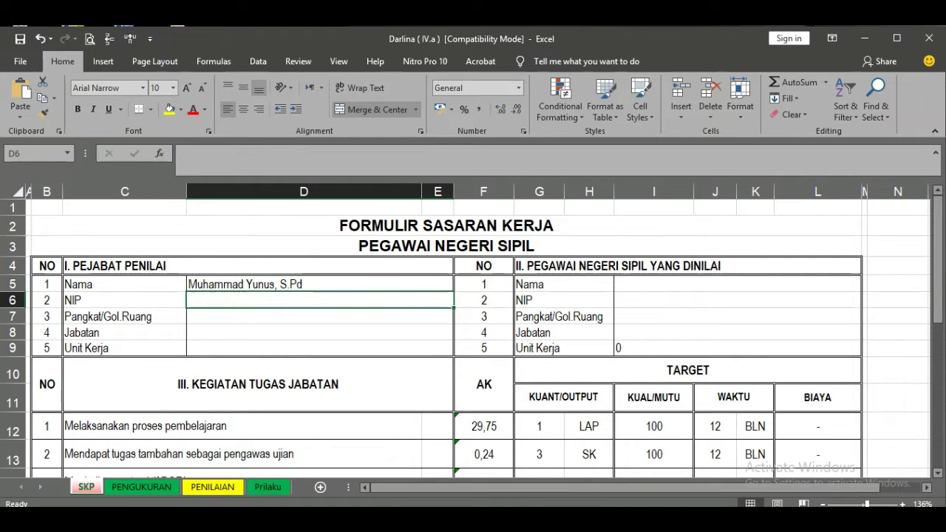
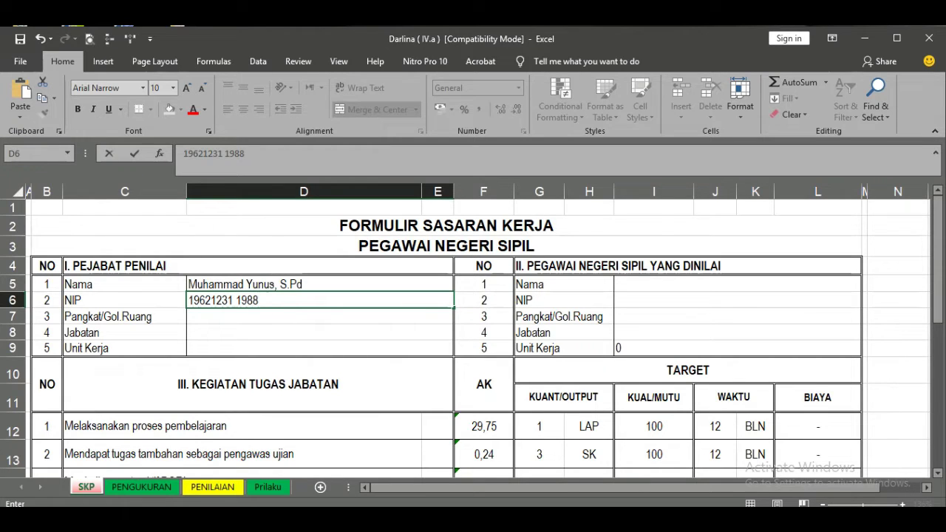
key("Return")
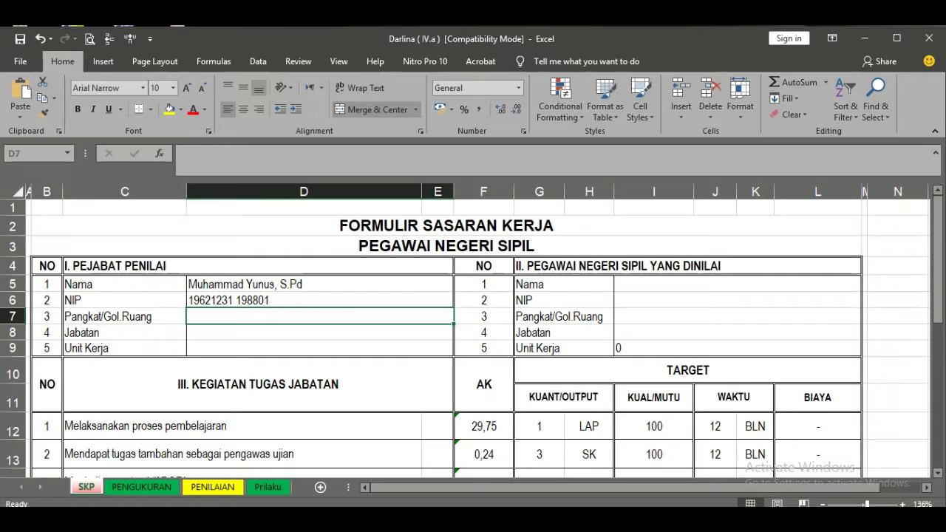
- Enter rank Pembina Tk.I. IV/b, position Kepala Sekolah, and work unit SD Negeri Ie Leubeue Kec. Kembang Tanjong
type("Pe")
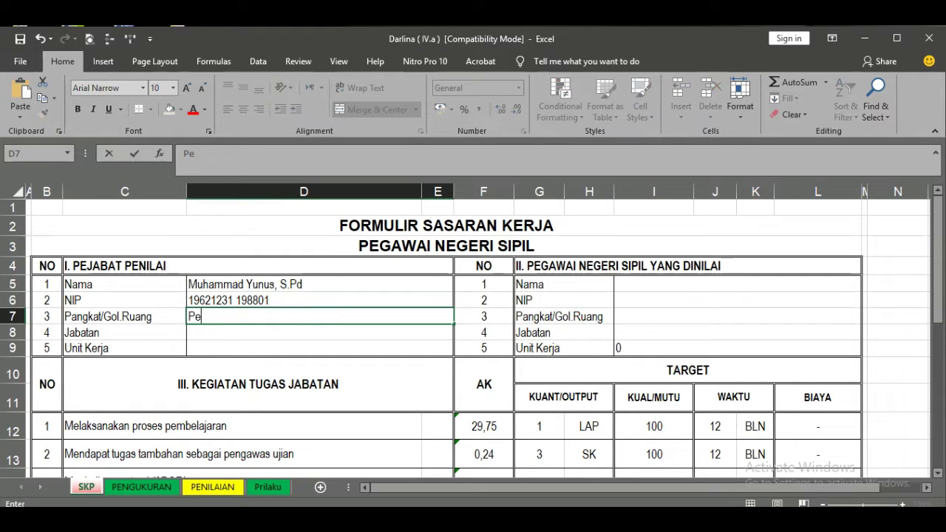
type("mbina Tk.I.")
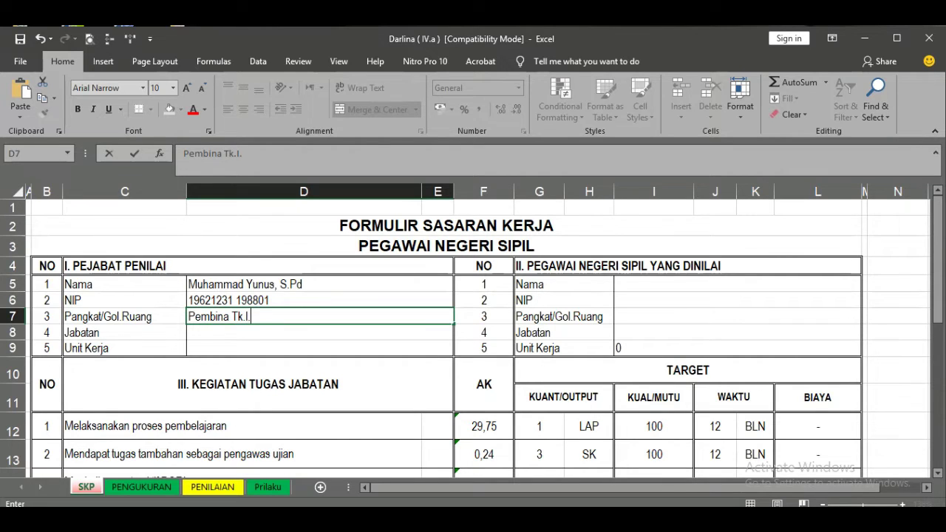
type(" IV/b")
key("Return")
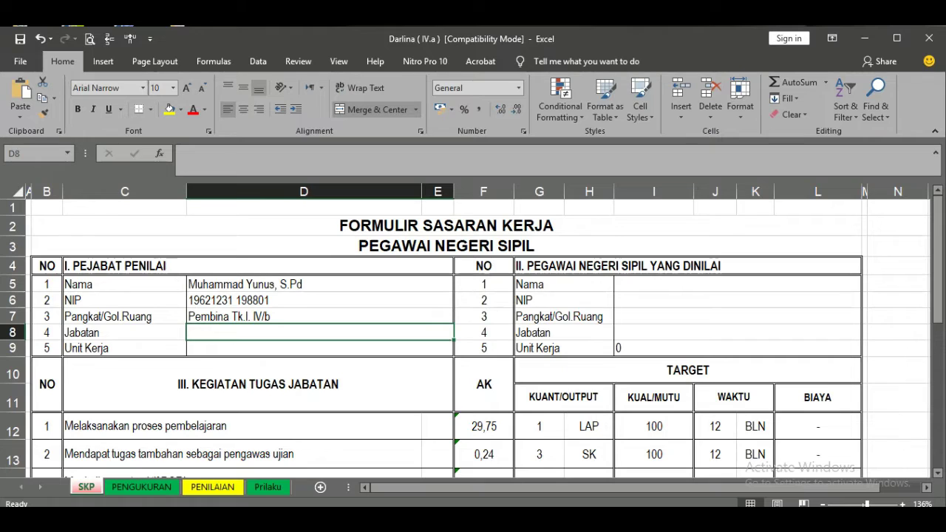
type("K")
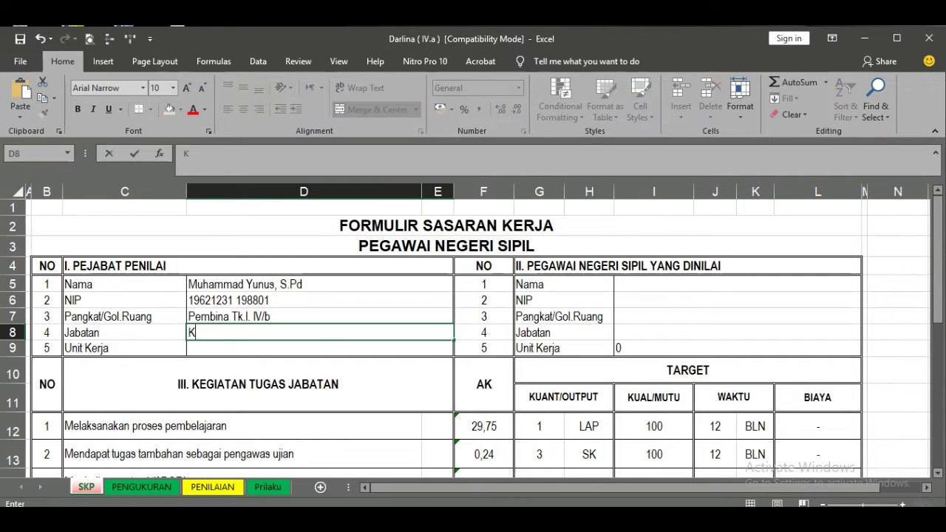
type("epala Sekolah")
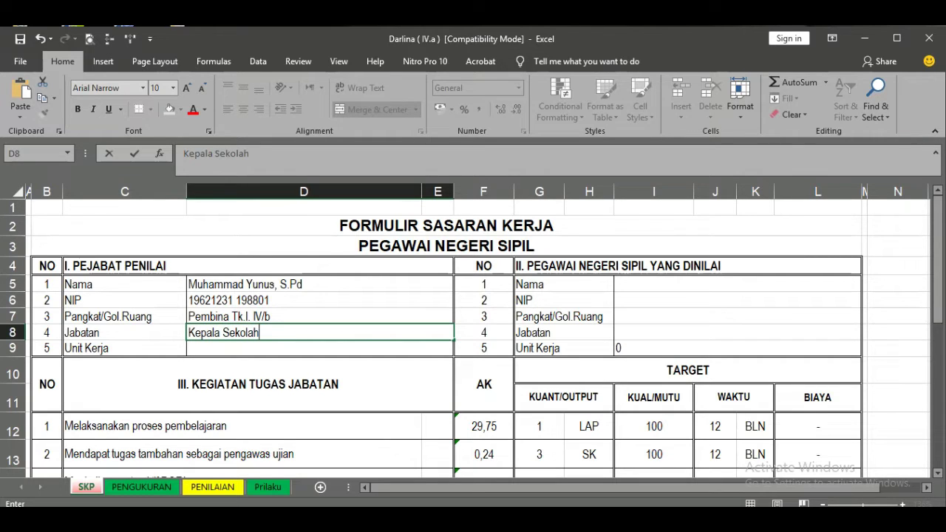
key("Return")
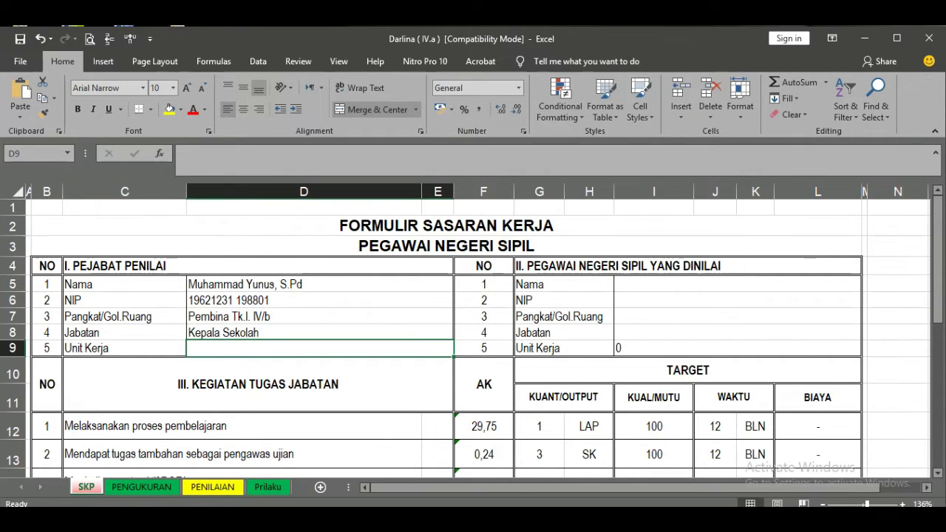
type("SD")
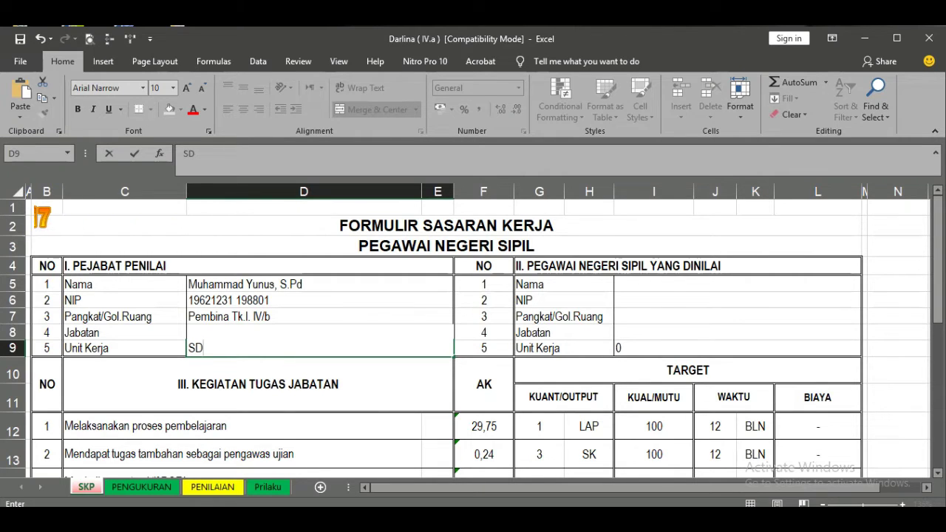
type("Negeri Ie Leubeue")
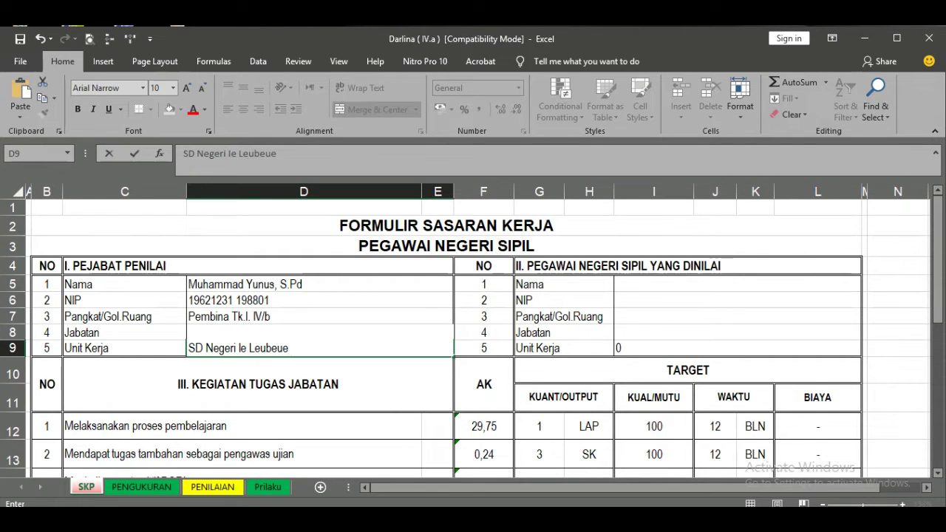
type(" Kec. Kemb")
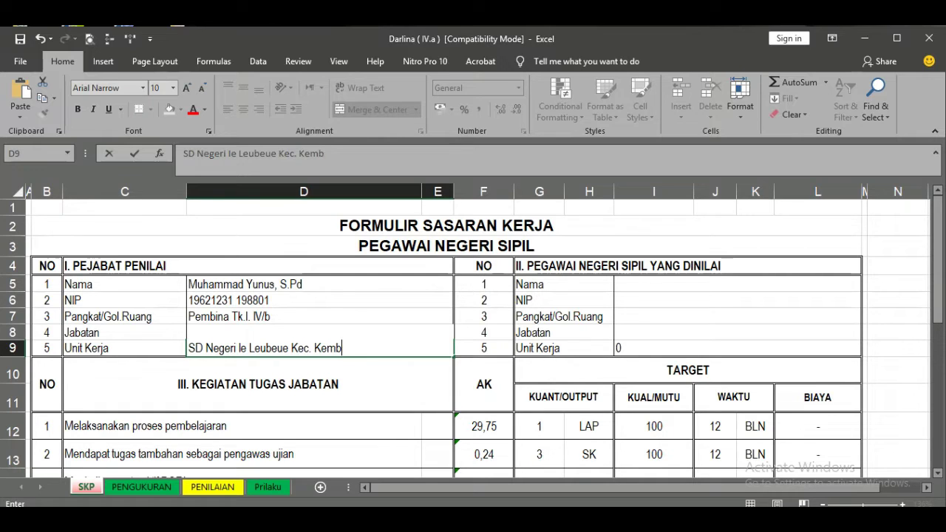
type("ang Tanjong")
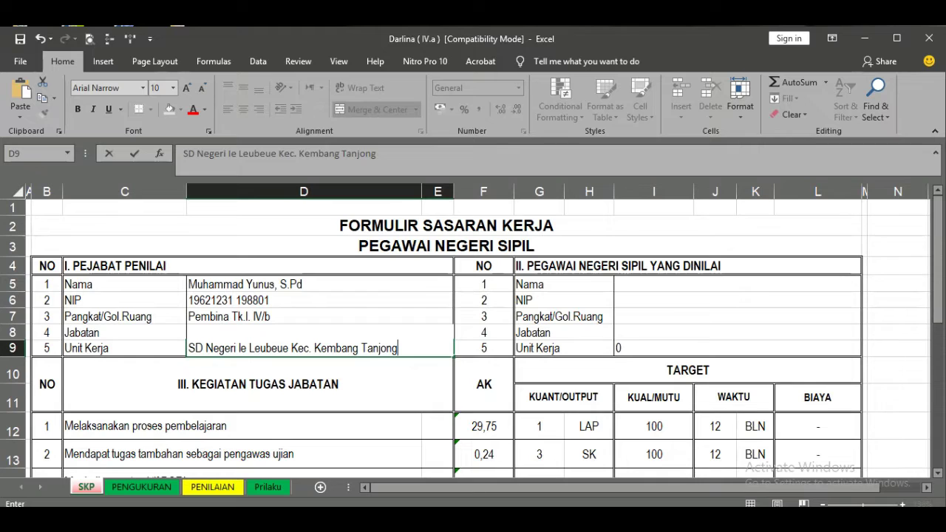
left_click(379, 300)
- Confirm the employee's work unit mirrors the official's work unit in D9
left_click(390, 348)
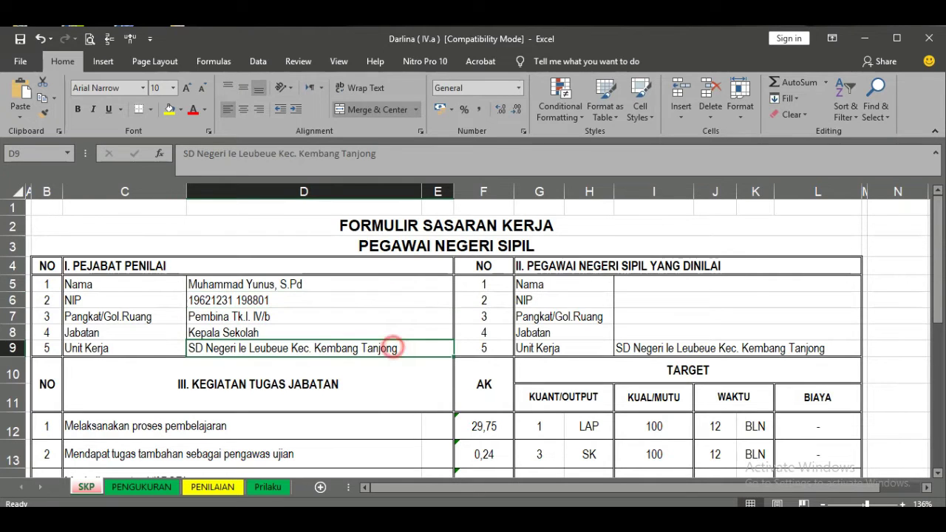
left_click(713, 345)
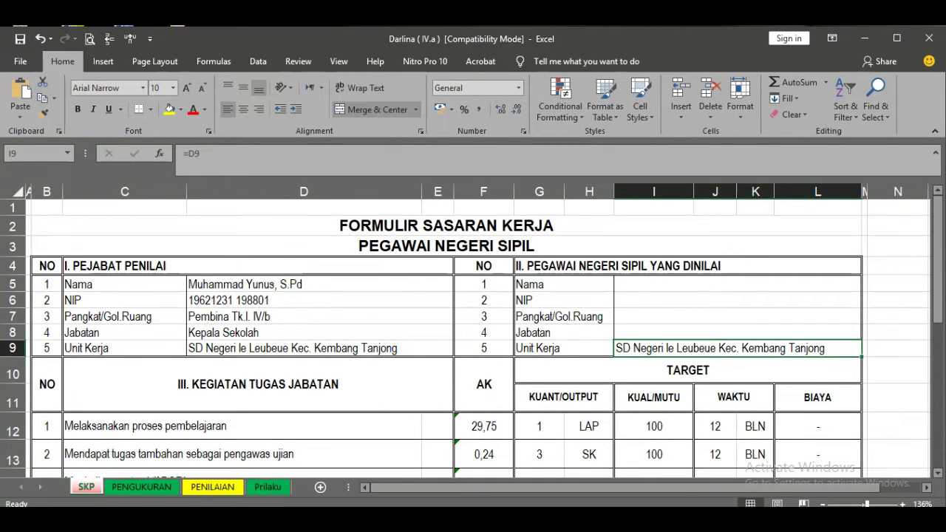
left_click(334, 347)
left_click(663, 348)
- Enter the employee's name in I5 and NIP in I6
left_click(628, 283)
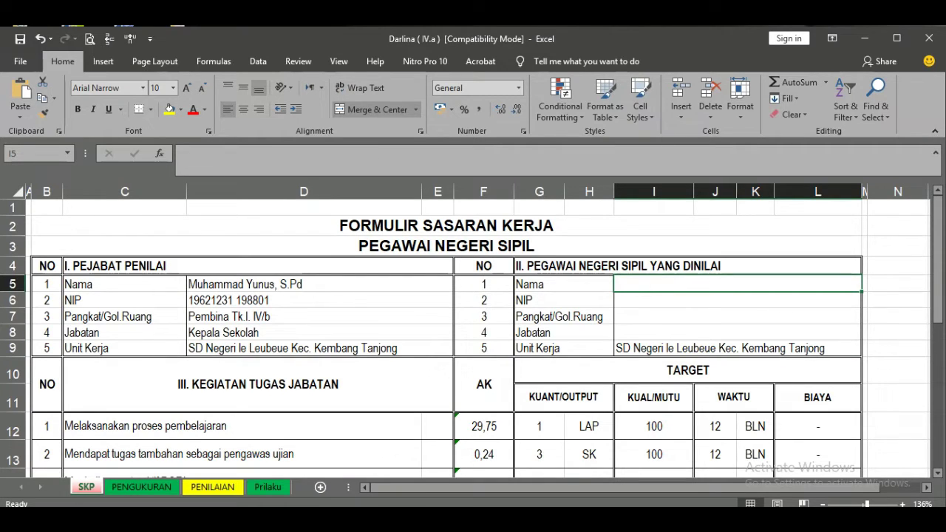
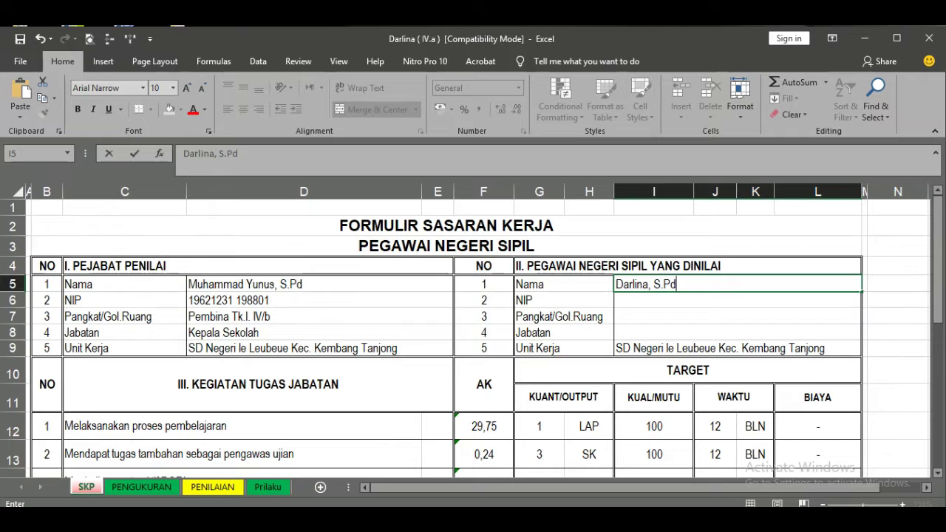
key("Return")
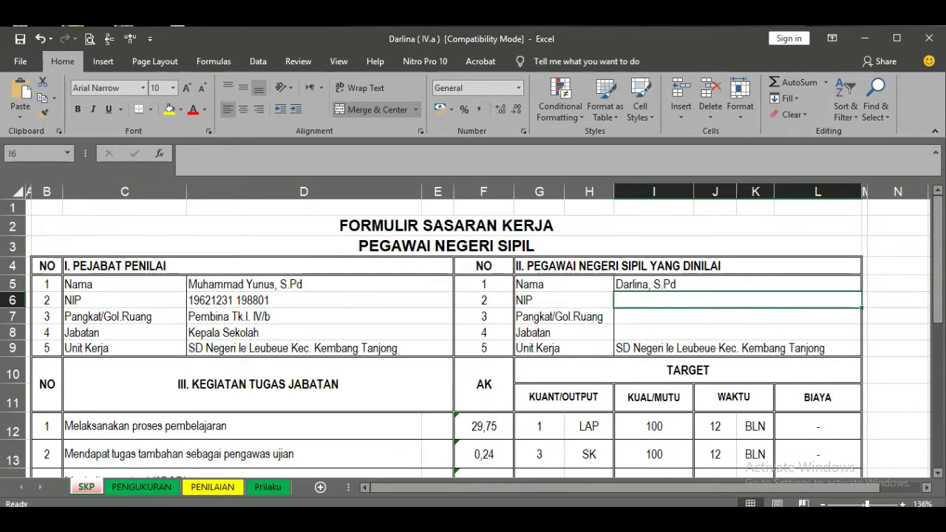
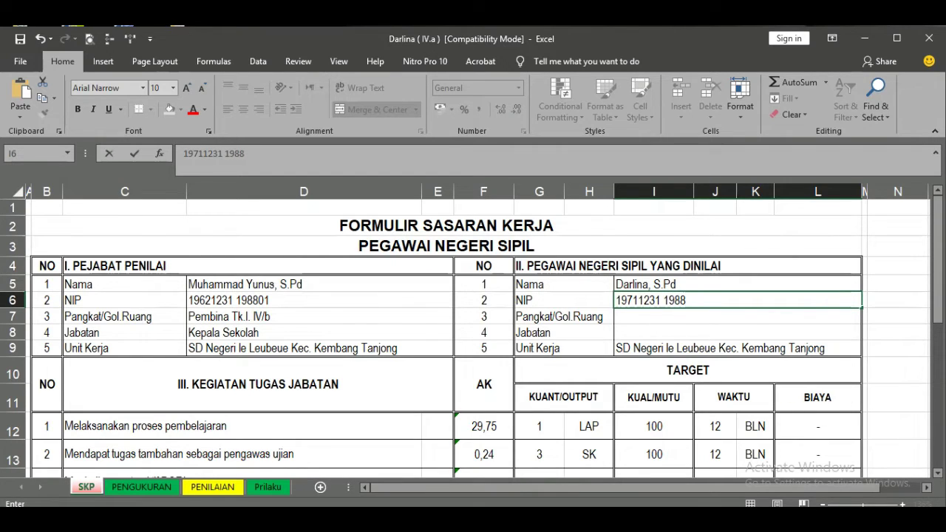
key("Return")
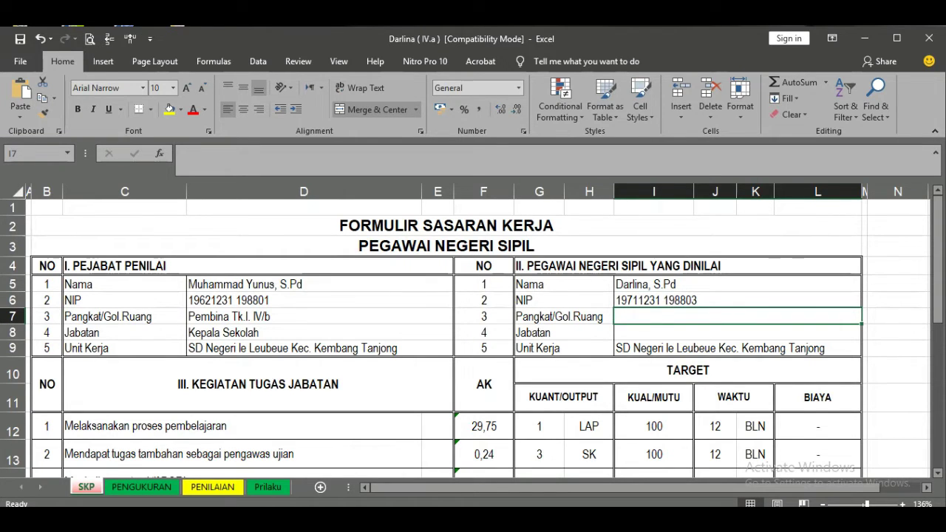
- Enter the employee's rank Pembina, IV/a and position Guru Madya
type("Pembina")
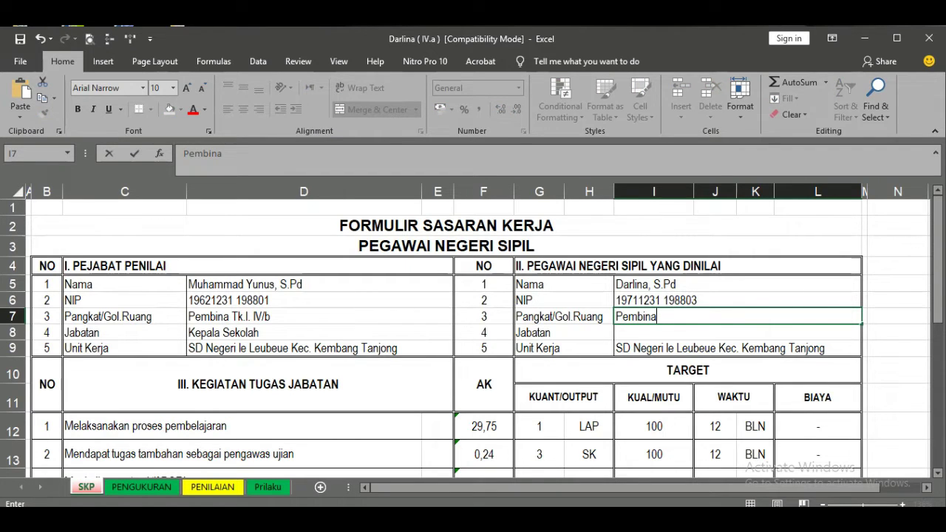
type(", IV/a")
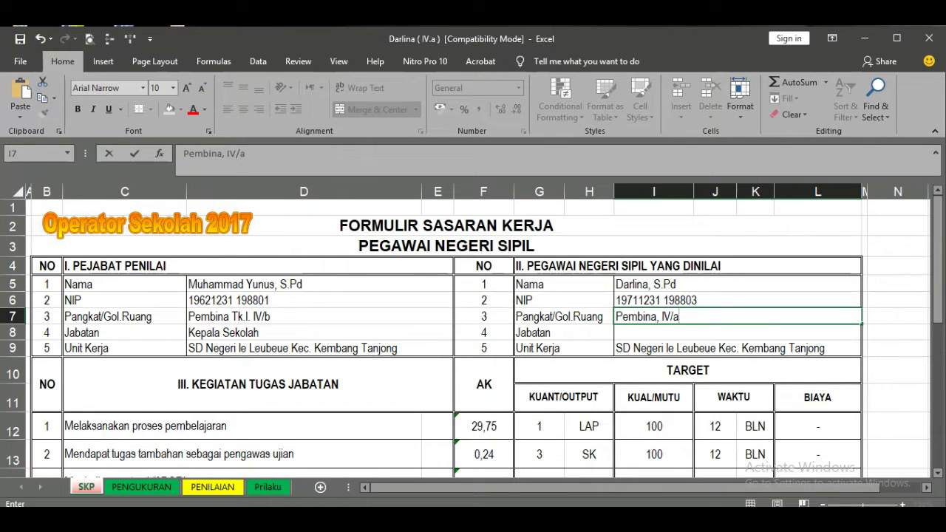
key("Return")
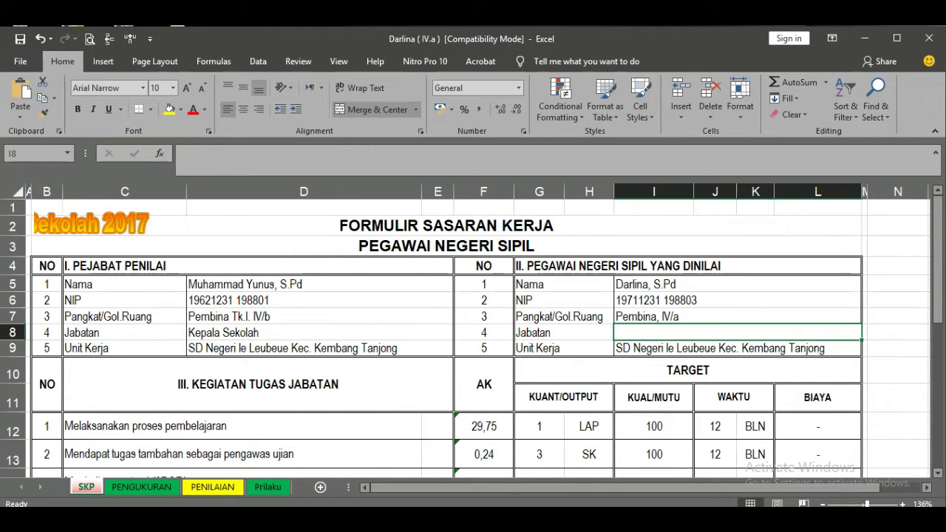
type("Guru Ma")
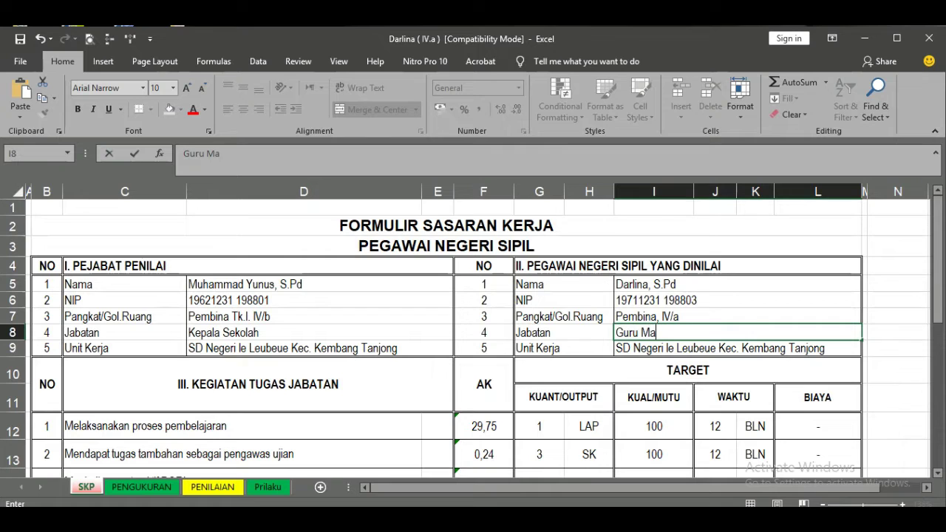
type("dya")
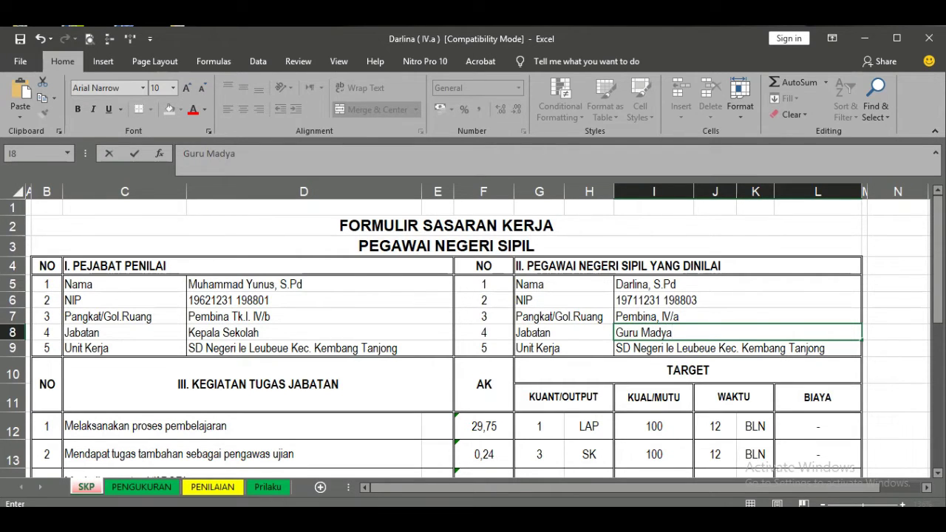
key("Return")
scroll(473, 332, "down", 4)
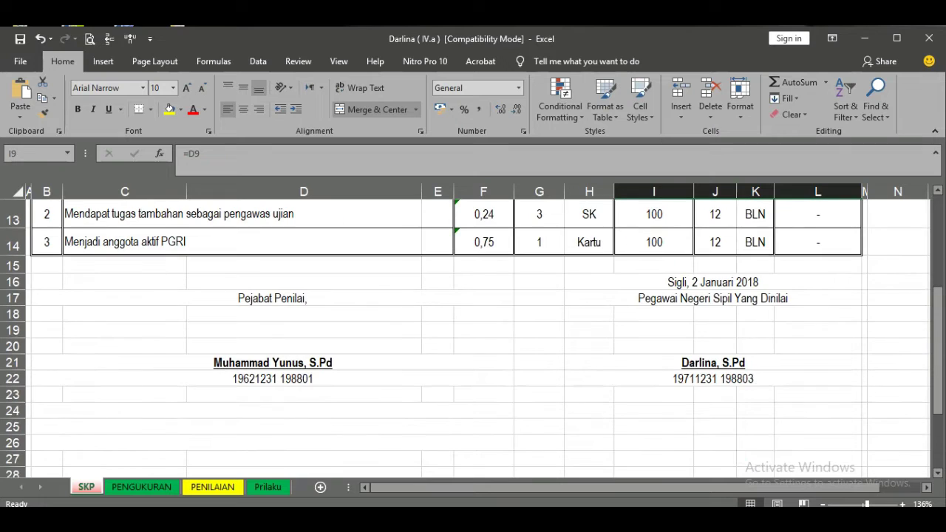
- Verify the signature block and both filled identity sections on the SKP form
left_click(700, 280)
left_click(713, 362)
left_click(711, 381)
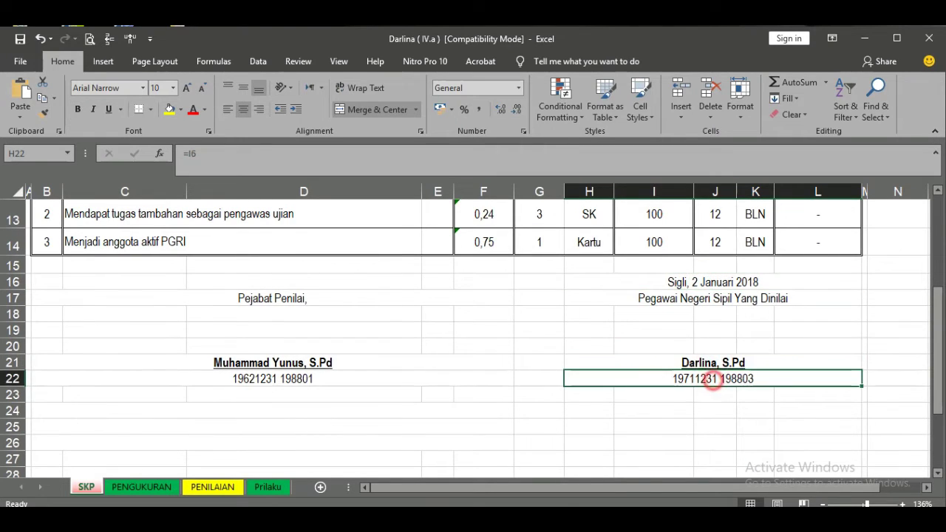
scroll(711, 380, "up", 3)
left_click(306, 242)
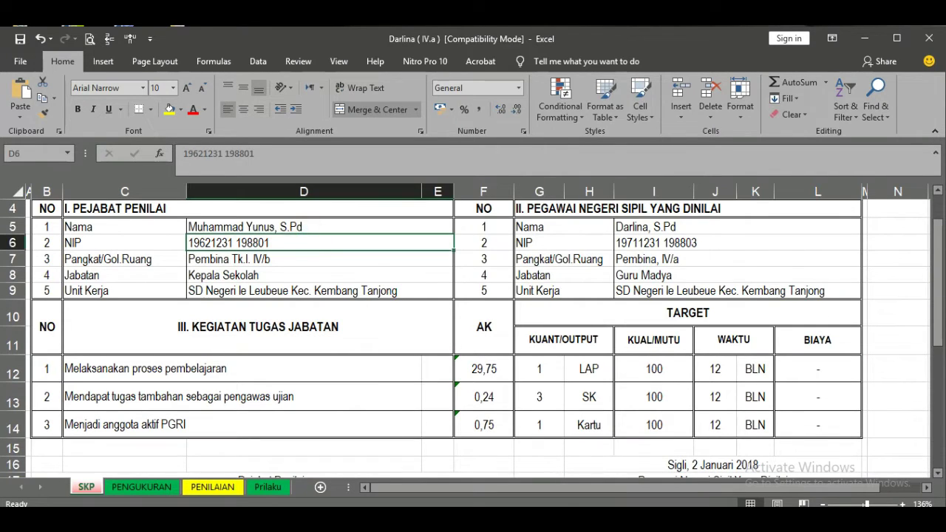
left_click(314, 258)
left_click(316, 272)
left_click(323, 290)
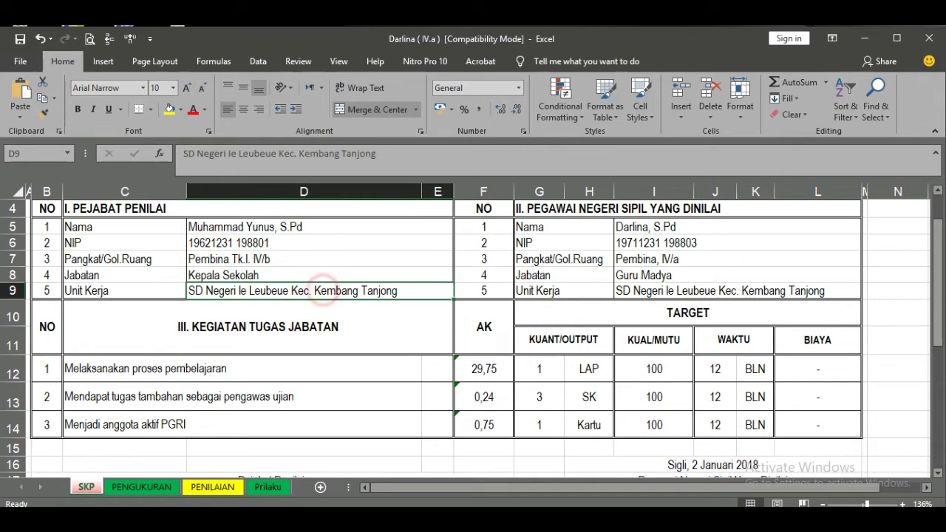
left_click(650, 227)
scroll(650, 227, "down", 1)
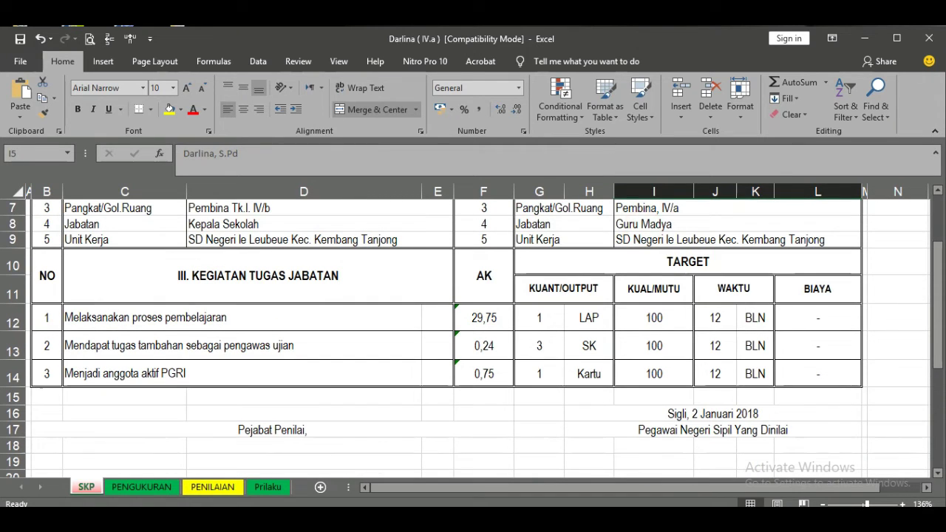
- Check the BIAYA values of the three activities, then go to PENGUKURAN
left_click(805, 315)
left_click(805, 347)
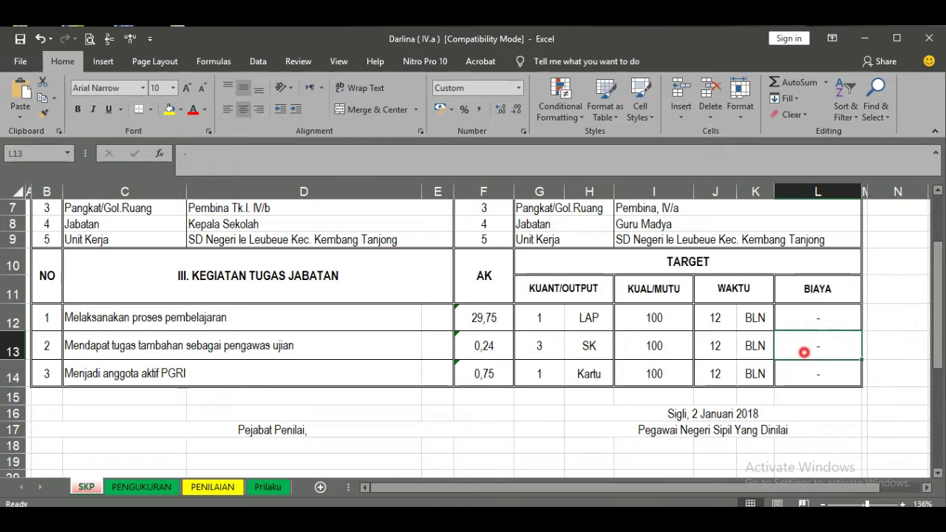
left_click(805, 372)
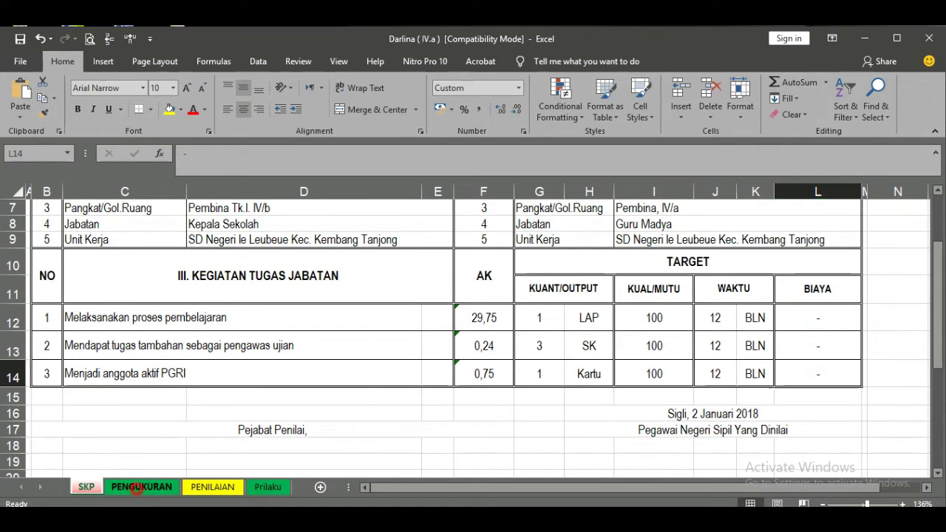
left_click(141, 487)
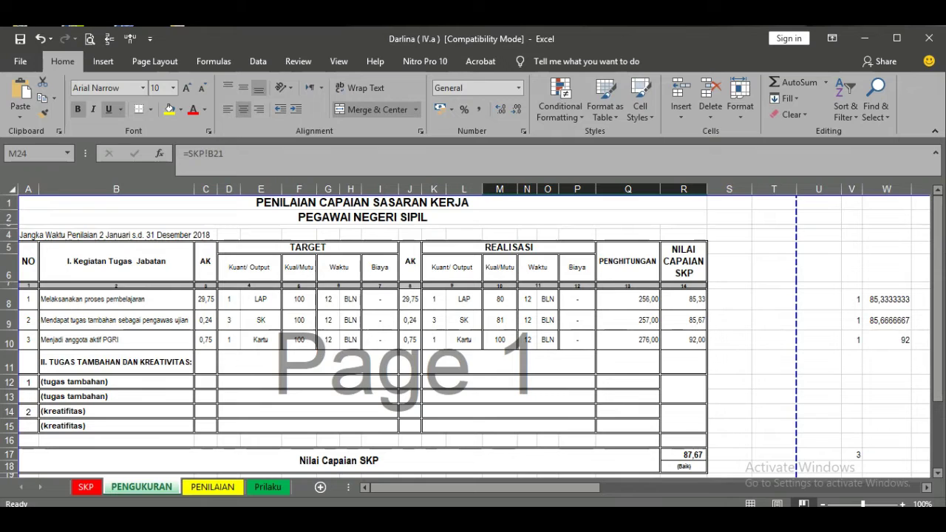
left_click(637, 314)
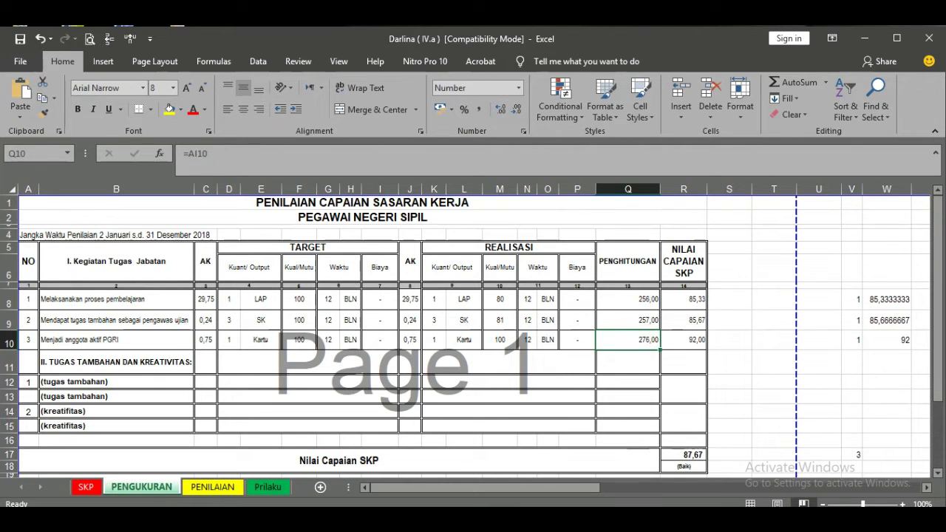
left_click(575, 300)
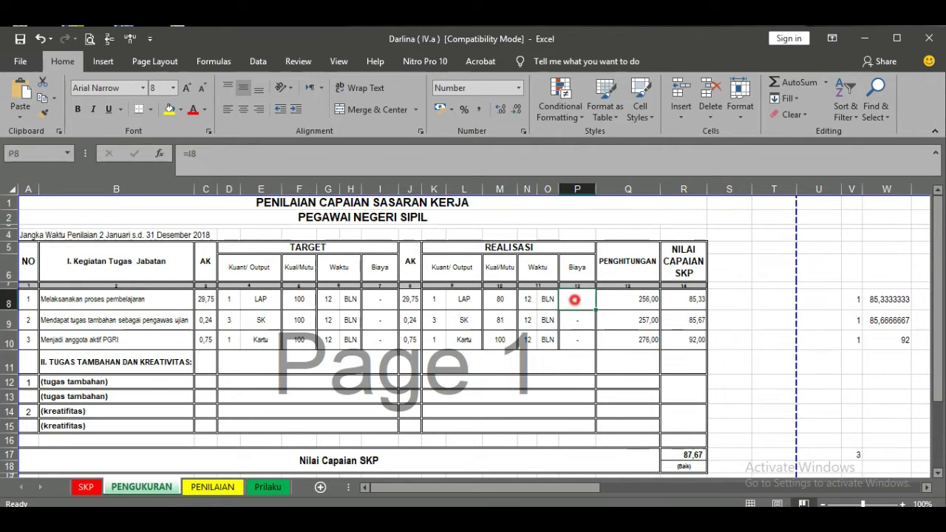
left_click(116, 299)
scroll(473, 332, "up", 3, "ctrl")
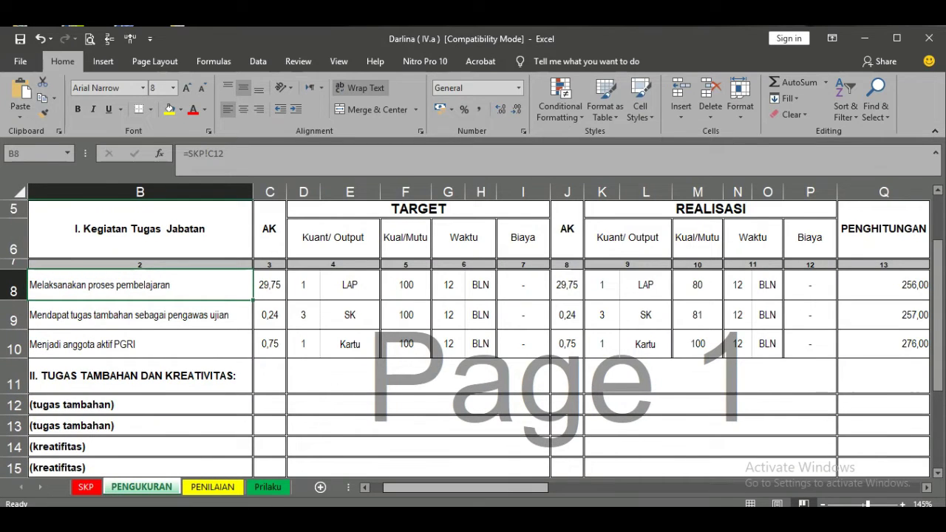
scroll(473, 332, "left", 1)
scroll(472, 332, "down", 1, "ctrl")
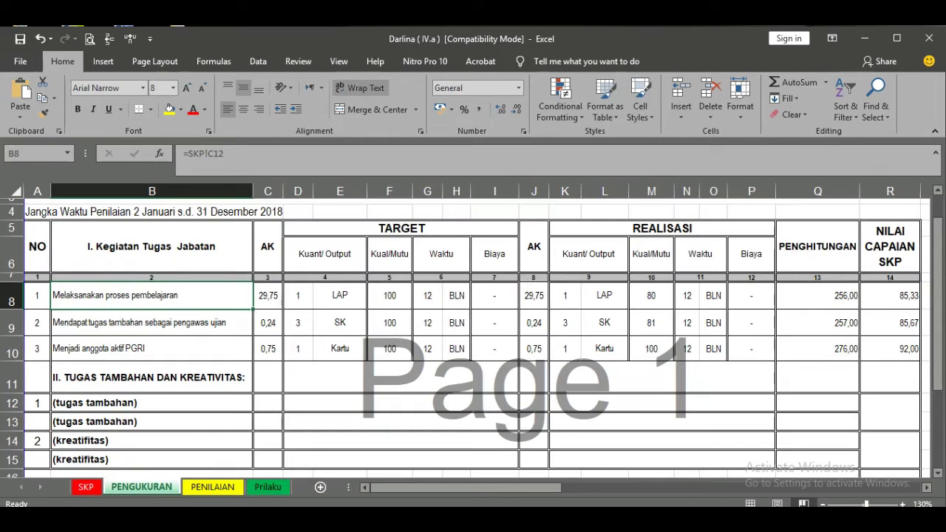
scroll(473, 332, "up", 1)
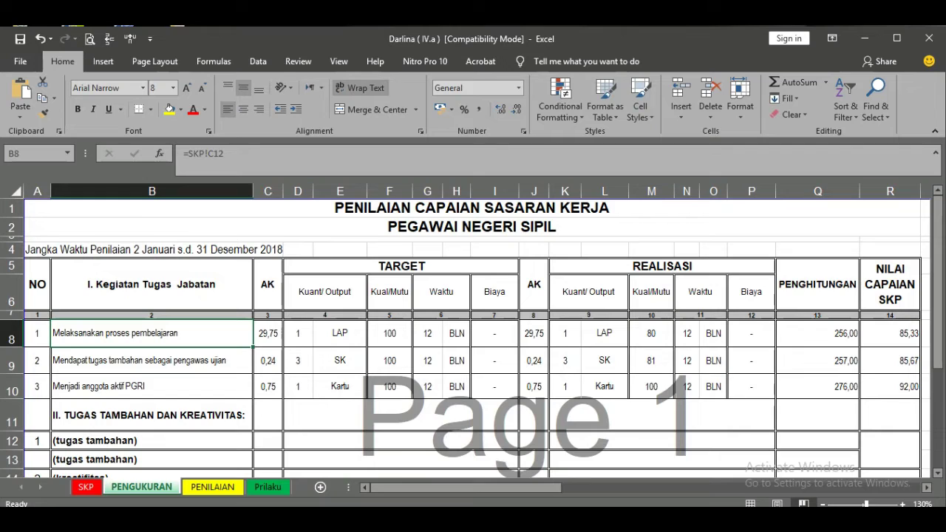
left_click(200, 330)
left_click(298, 333)
left_click(340, 333)
left_click(302, 360)
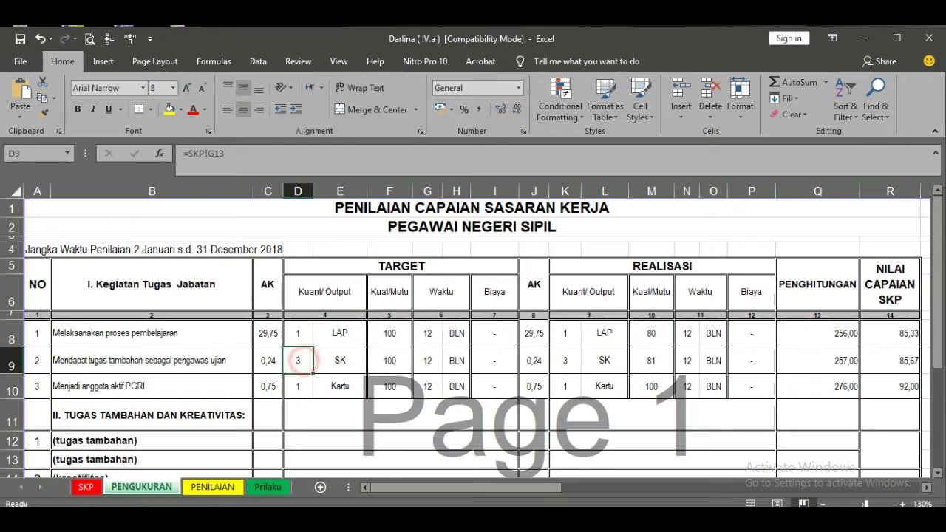
- Inspect the realised quantity, AK and target AK and duration columns for all three activities
left_click_drag(565, 333, 564, 386)
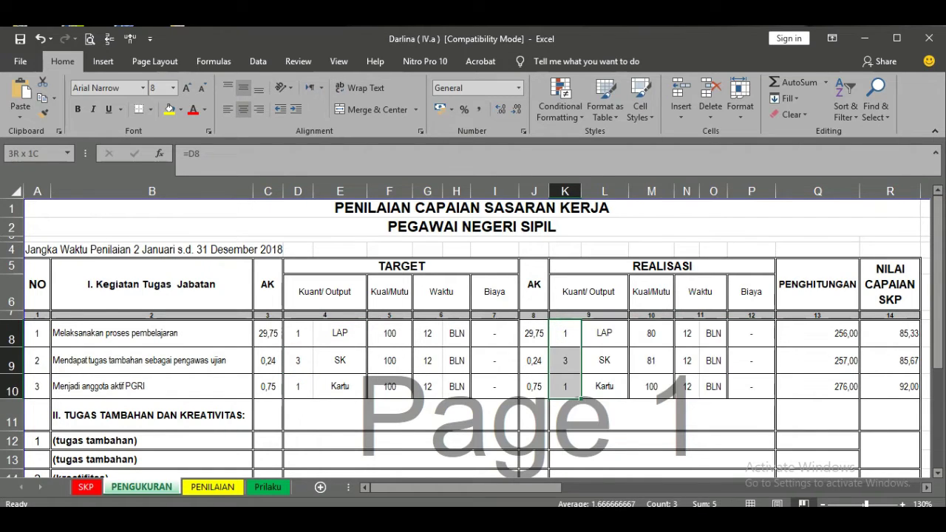
left_click_drag(534, 333, 533, 386)
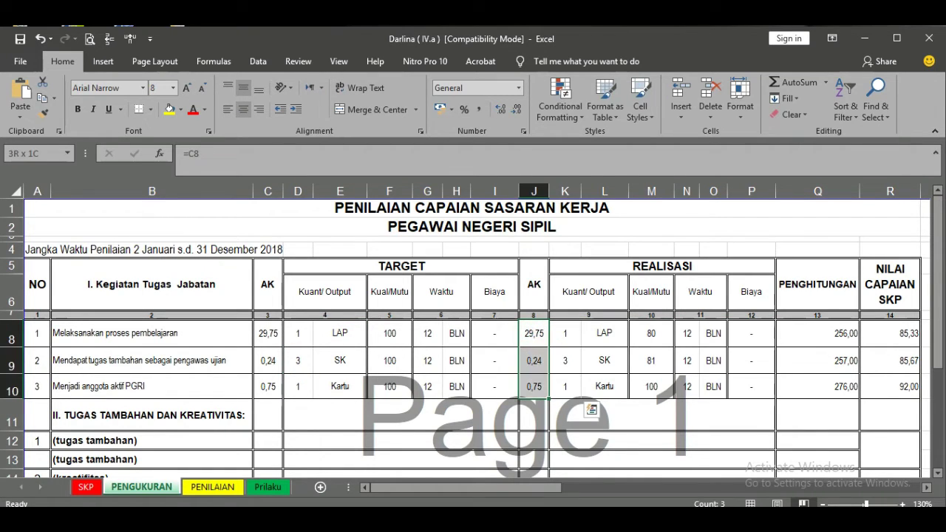
left_click_drag(268, 333, 268, 386)
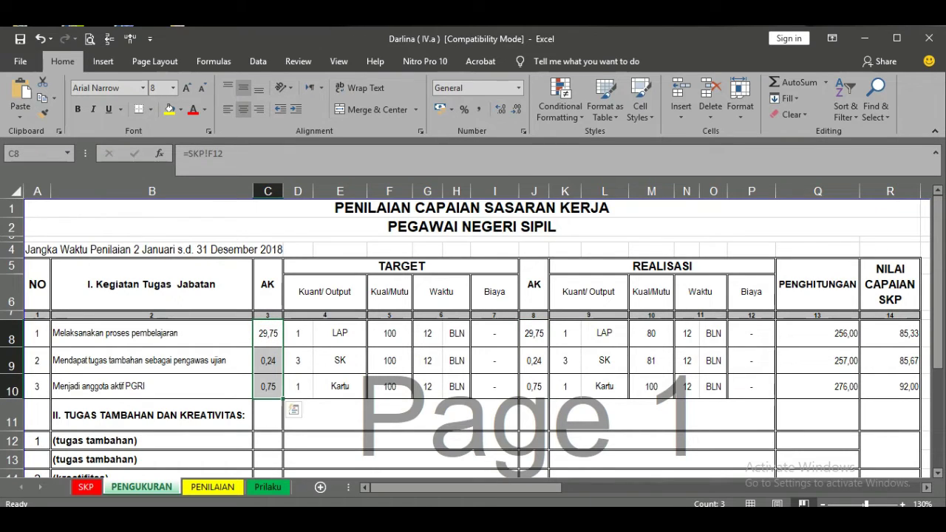
left_click_drag(427, 333, 427, 386)
- Link realised Waktu N8 to G8 with =G8 and check the Q8 formula
left_click(688, 333)
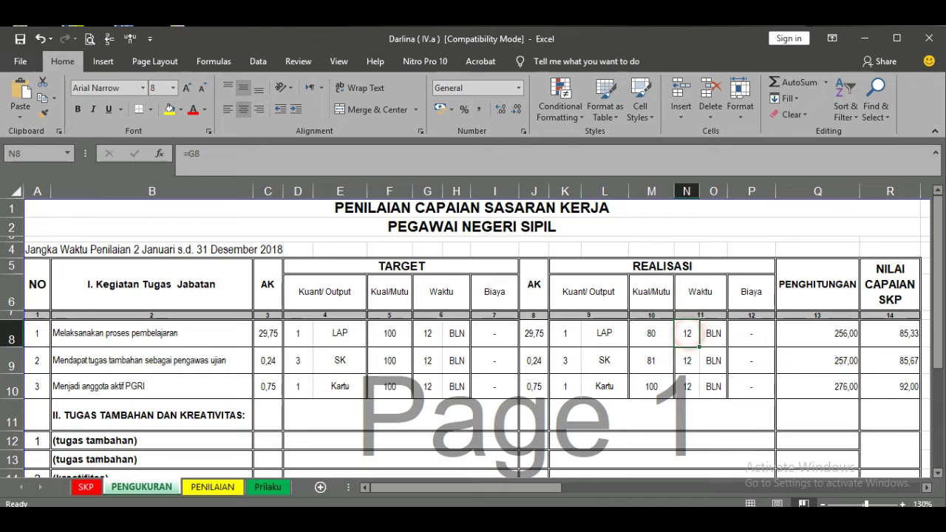
type("=G8")
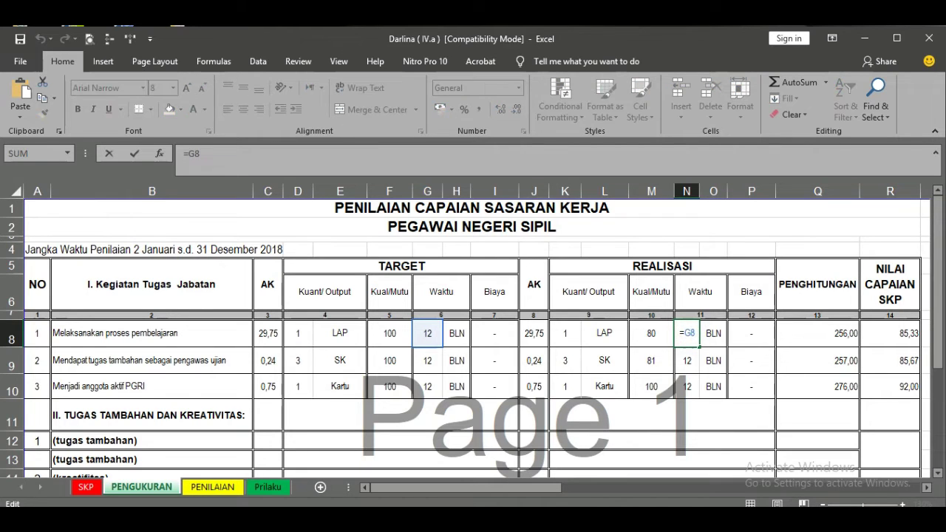
key("Return")
left_click(844, 339)
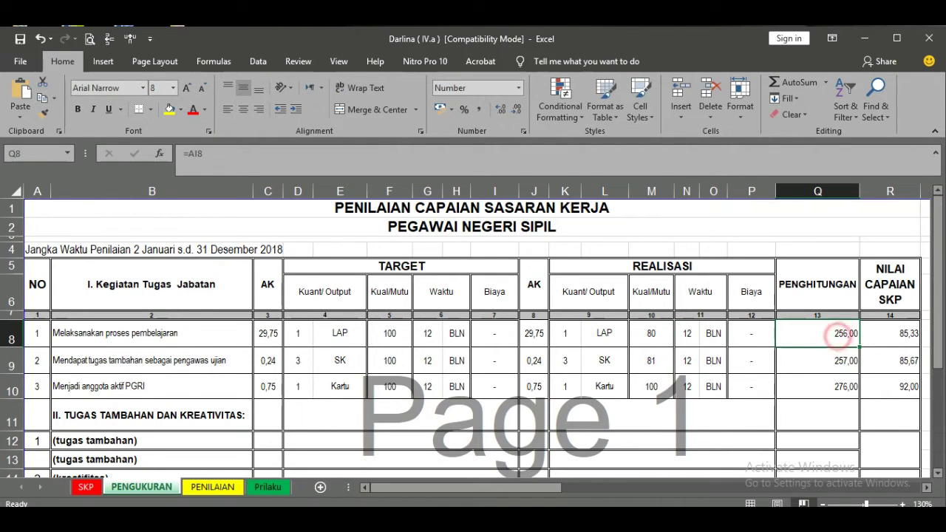
double_click(838, 332)
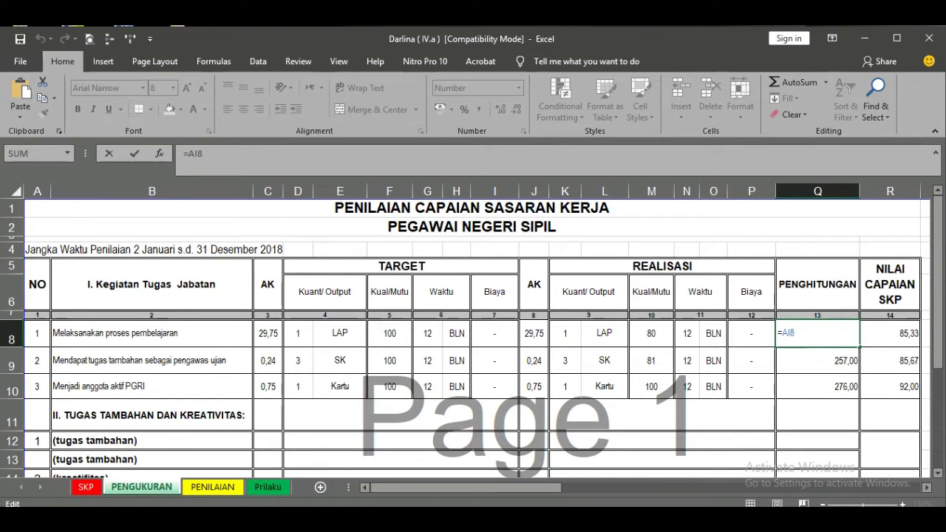
key("Return")
- Check the signature date, Pejabat Penilai heading and rater's name and NIP linked from SKP
scroll(473, 332, "down", 2)
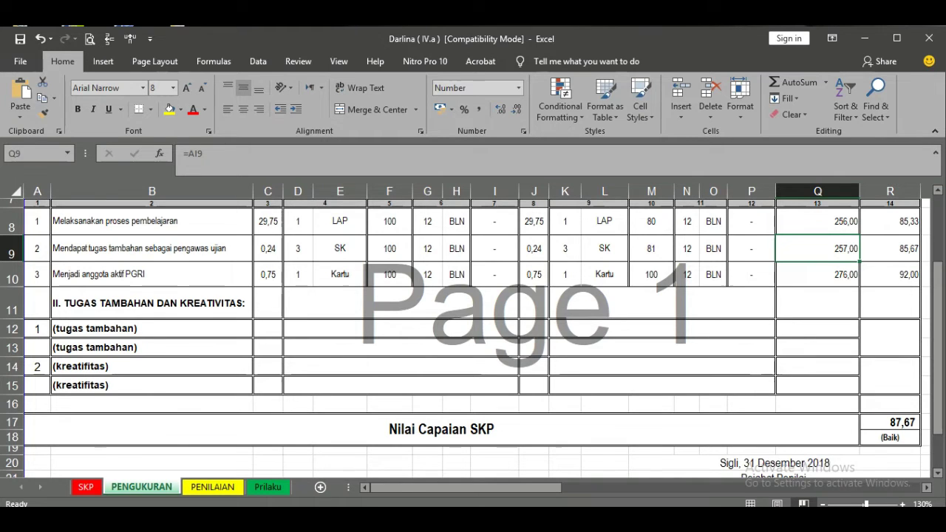
scroll(472, 333, "down", 1)
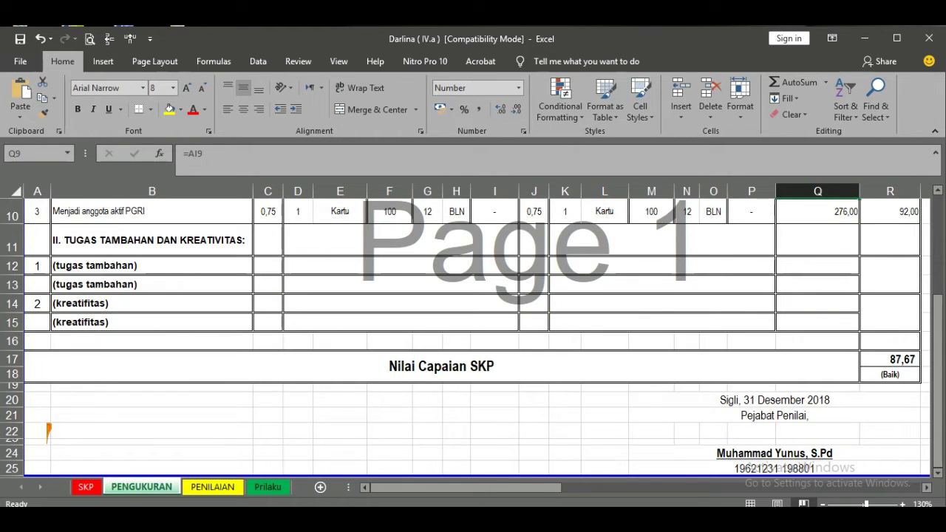
left_click(775, 400)
left_click(774, 415)
scroll(775, 415, "down", 1)
left_click(775, 377)
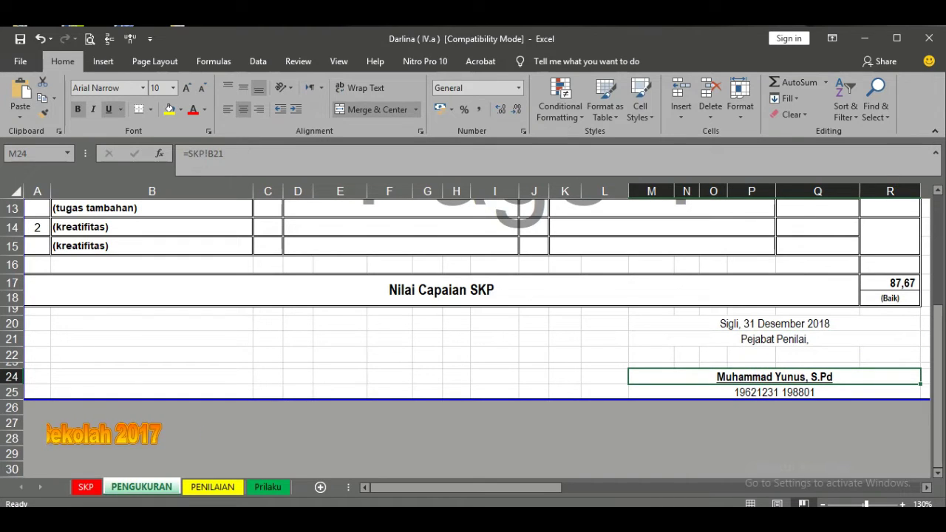
left_click(774, 392)
scroll(473, 332, "up", 1)
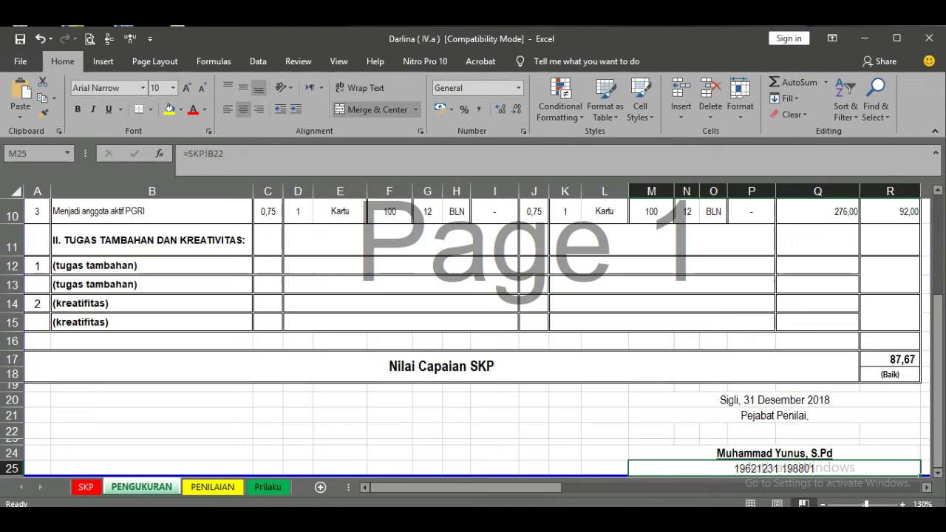
- On PENILAIAN, confirm the weighted SKP score formula =F3*H3 in I3
left_click(213, 486)
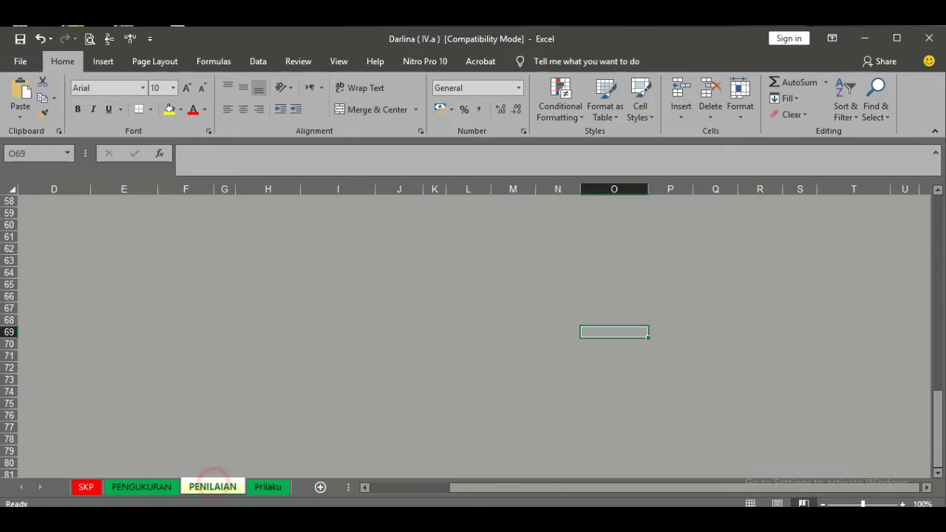
scroll(473, 333, "up", 8)
scroll(473, 332, "up", 11)
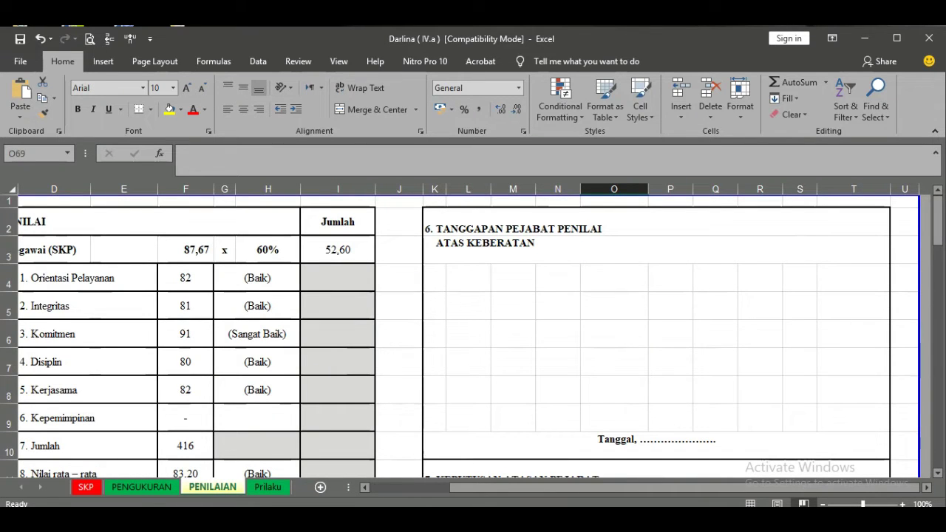
scroll(473, 332, "down", 1)
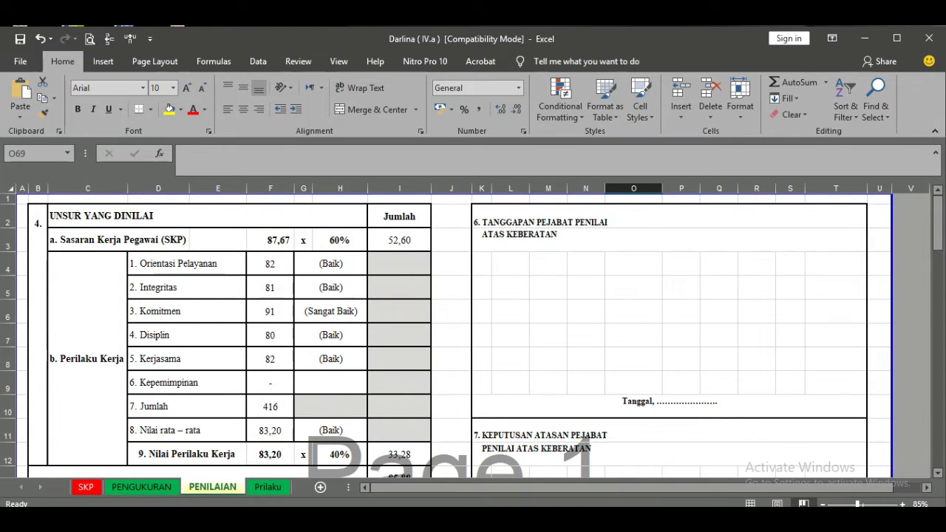
left_click(268, 263)
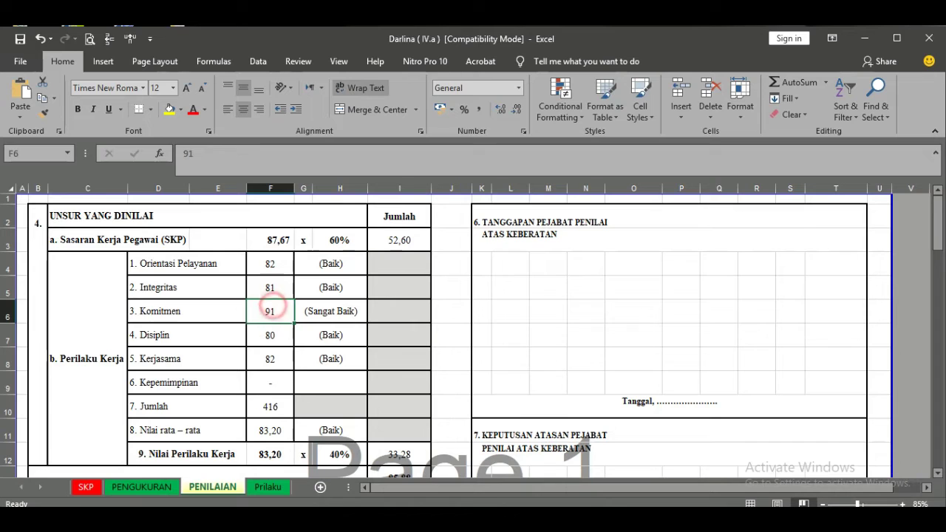
left_click(397, 244)
double_click(397, 244)
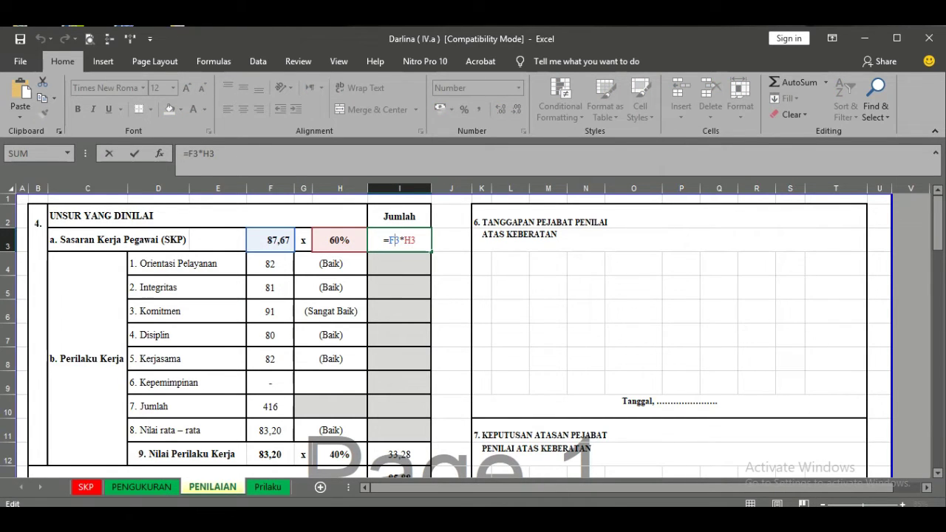
key("Return")
- Verify behaviour cells F10–F12, the 40% weight in H12, and the 85,88 total
scroll(270, 347, "down", 1)
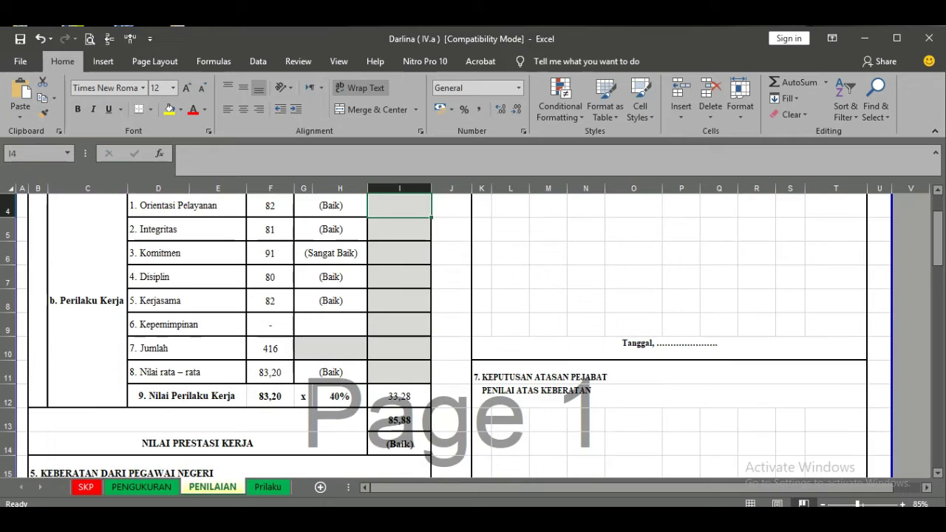
left_click(270, 372)
left_click(267, 348)
left_click(269, 396)
left_click(330, 371)
left_click(339, 396)
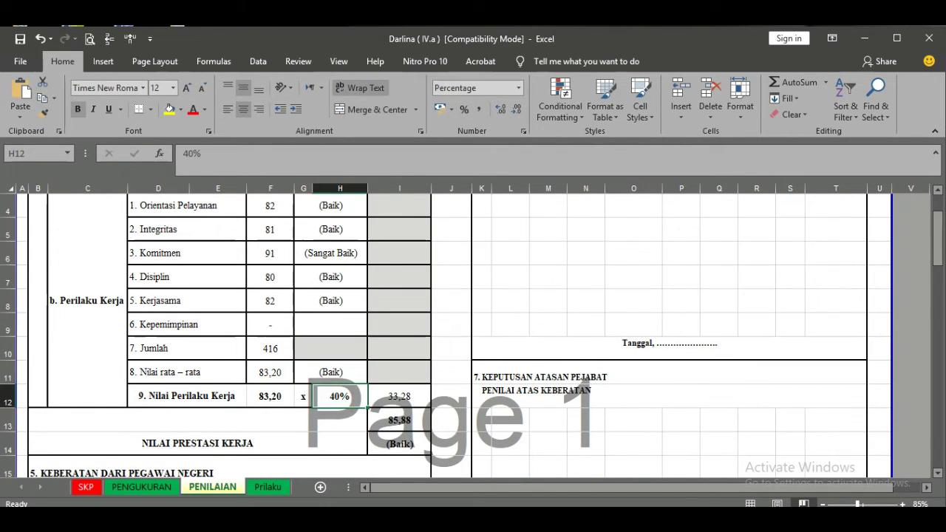
scroll(443, 333, "down", 2)
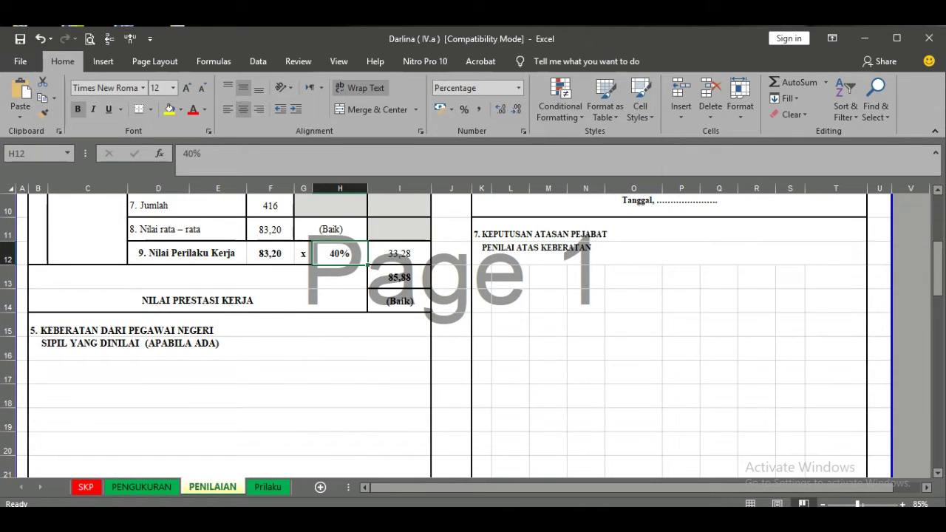
left_click(399, 300)
left_click(399, 277)
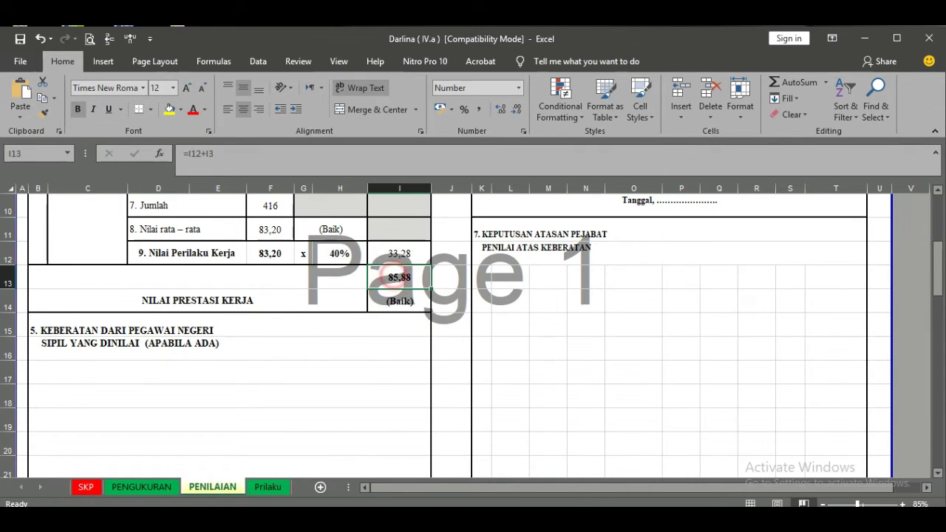
scroll(443, 332, "up", 3)
scroll(443, 332, "down", 3)
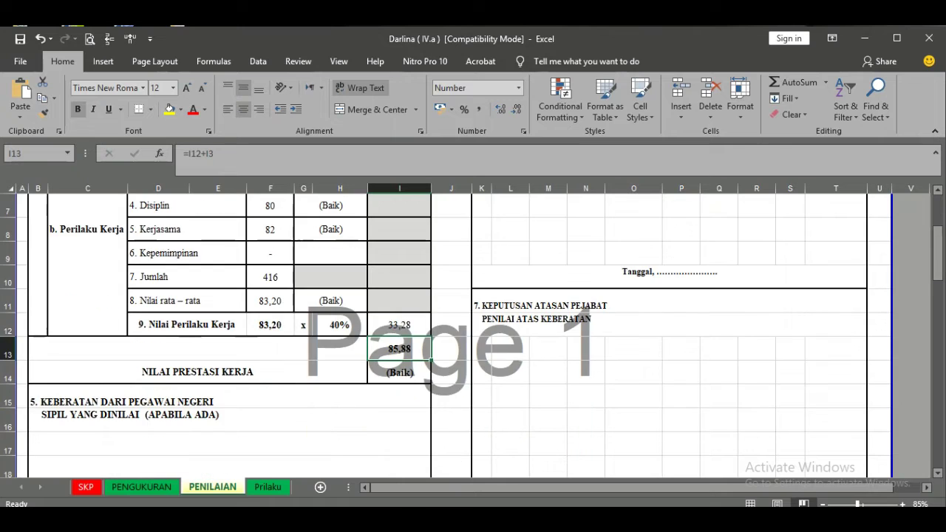
left_click(502, 277)
scroll(487, 277, "down", 3)
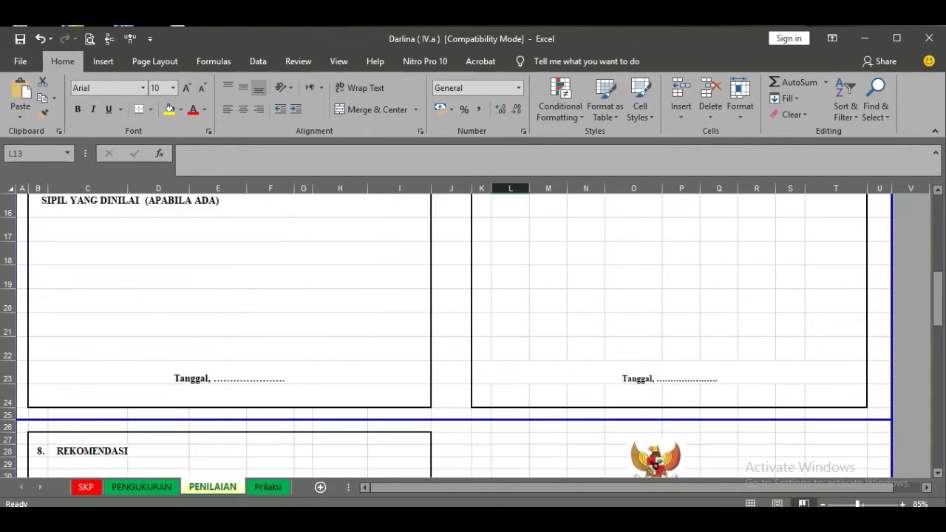
scroll(445, 334, "down", 1)
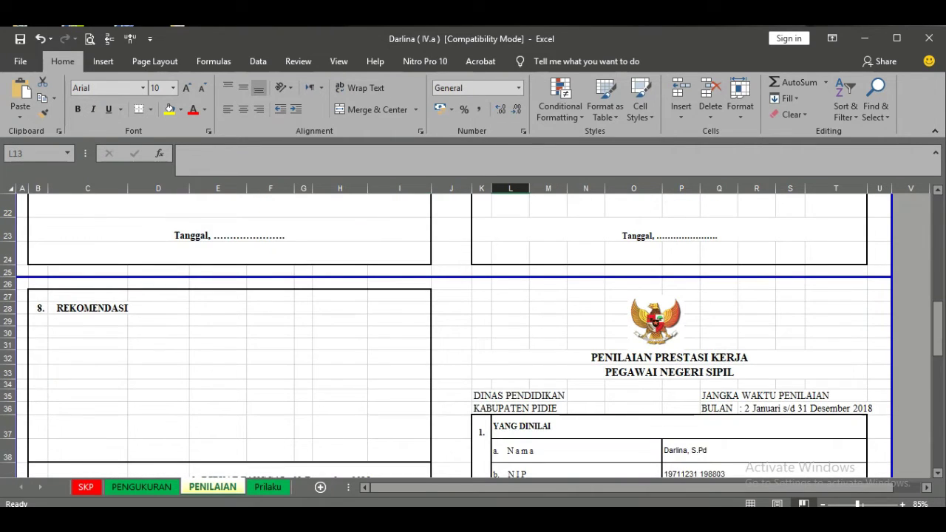
scroll(445, 334, "down", 1)
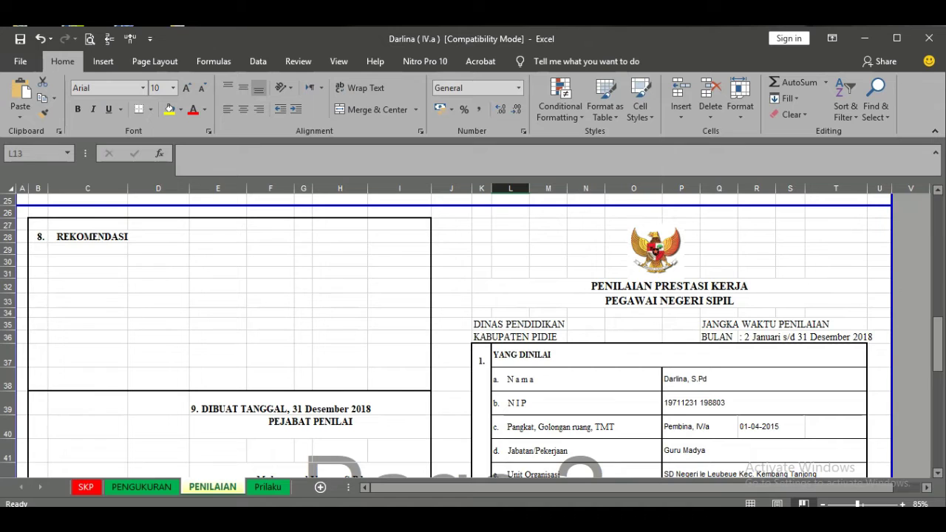
left_click(757, 337)
scroll(775, 296, "down", 2)
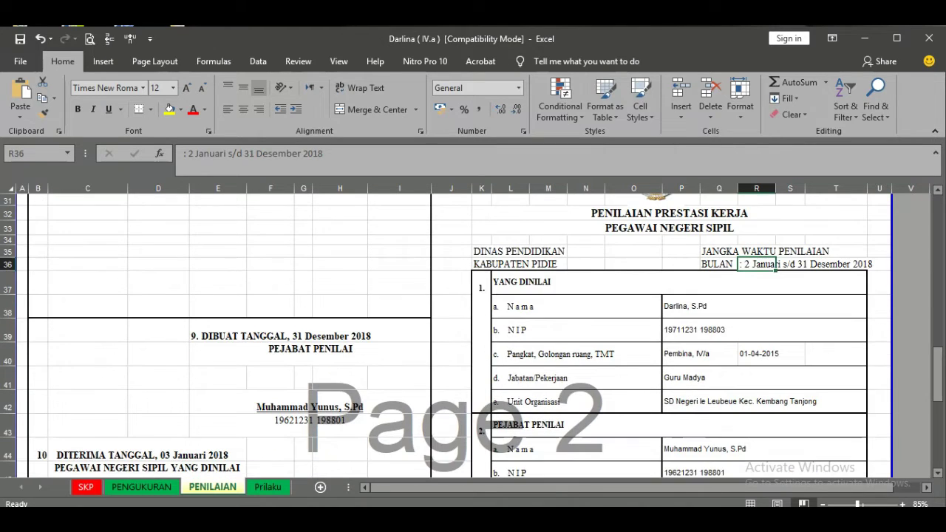
left_click(299, 403)
scroll(300, 403, "down", 1)
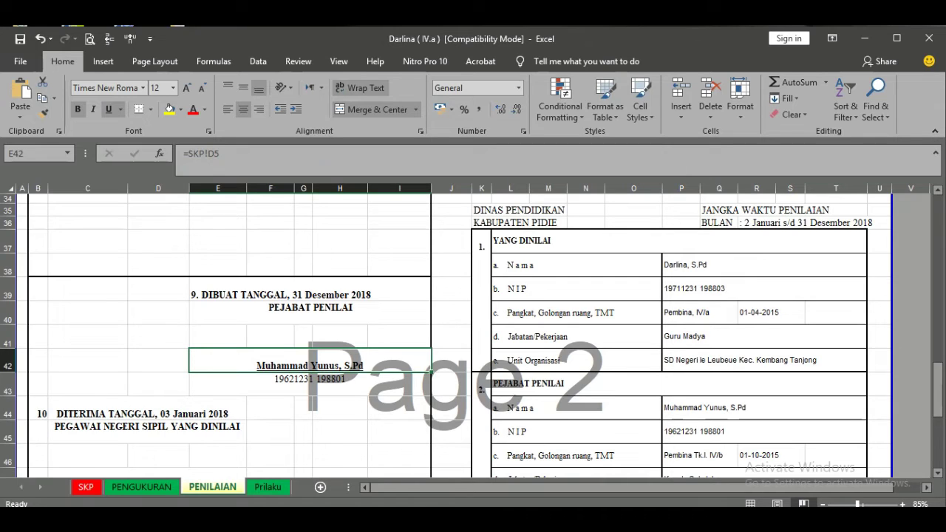
mouse_move(671, 260)
left_mouse_down()
mouse_move(672, 317)
mouse_move(675, 266)
left_mouse_up()
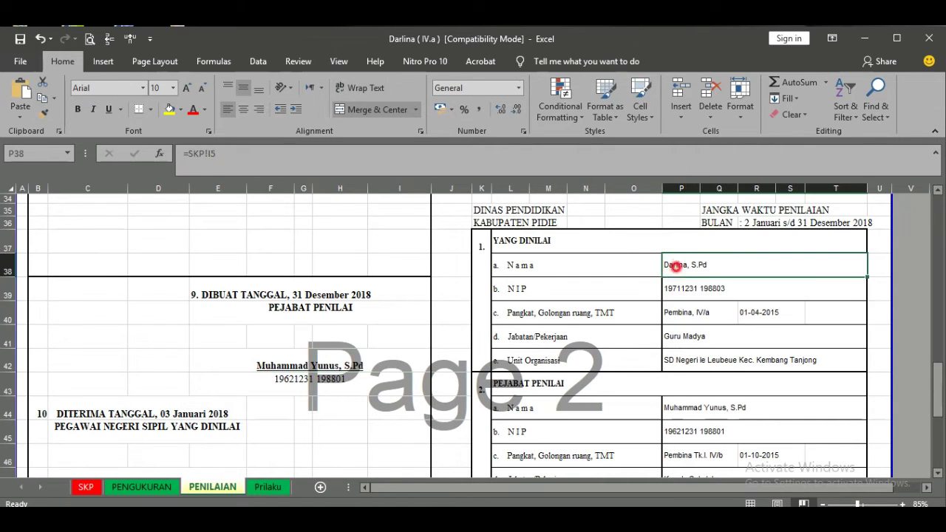
left_click(670, 291)
left_click(678, 340)
scroll(678, 340, "down", 1)
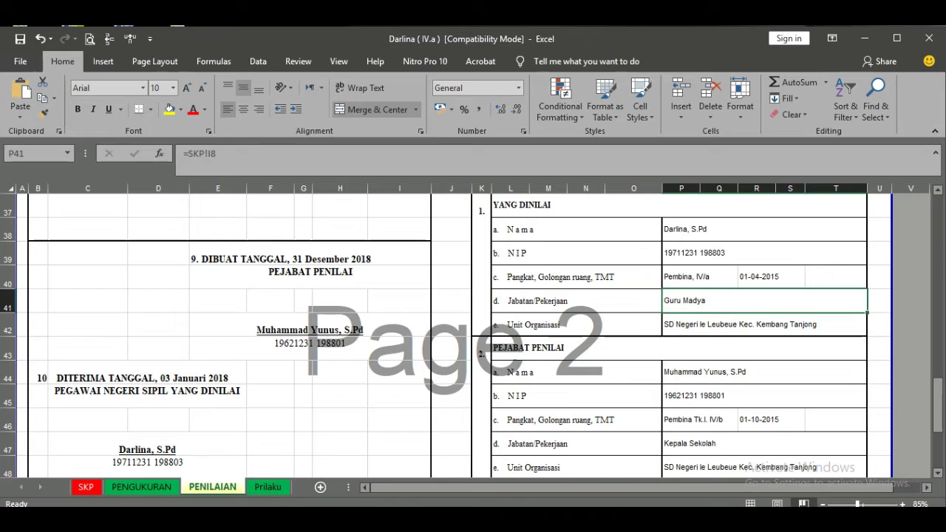
left_click(684, 370)
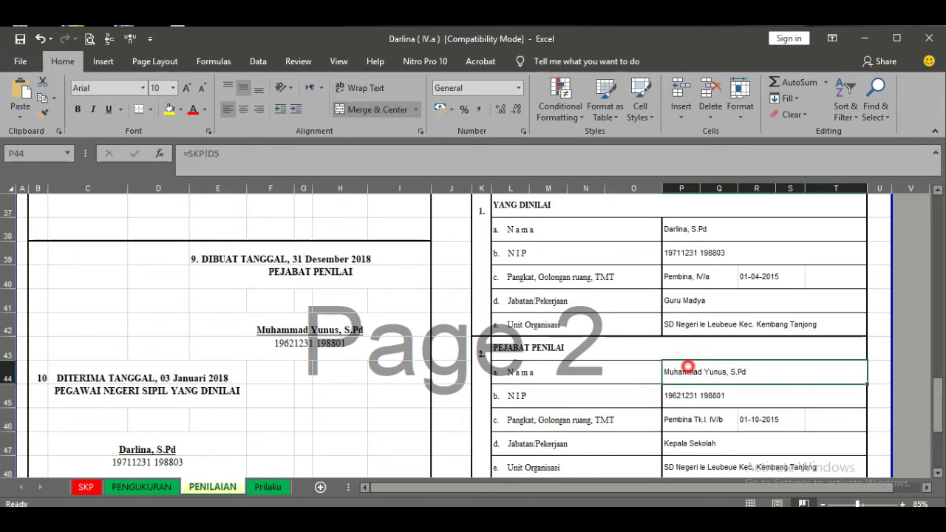
left_click(689, 393)
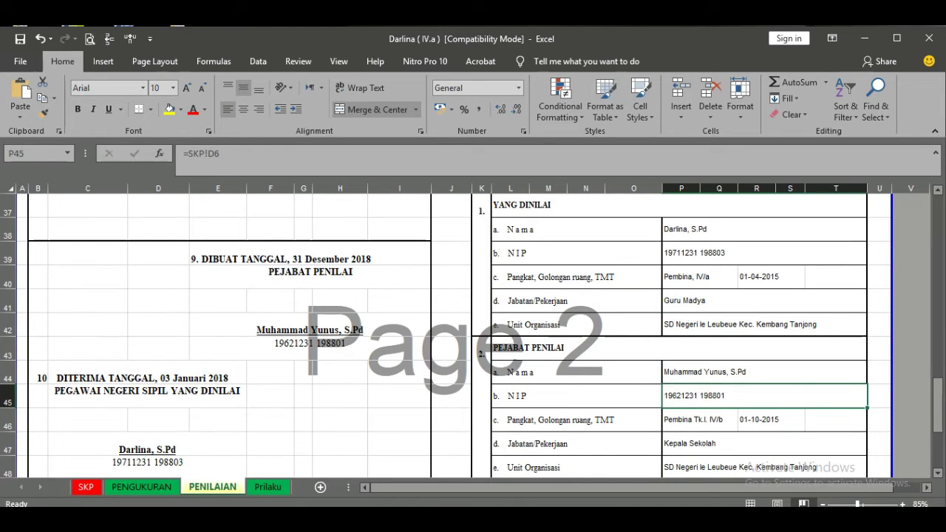
left_click(680, 419)
scroll(679, 419, "down", 2)
left_click(681, 300)
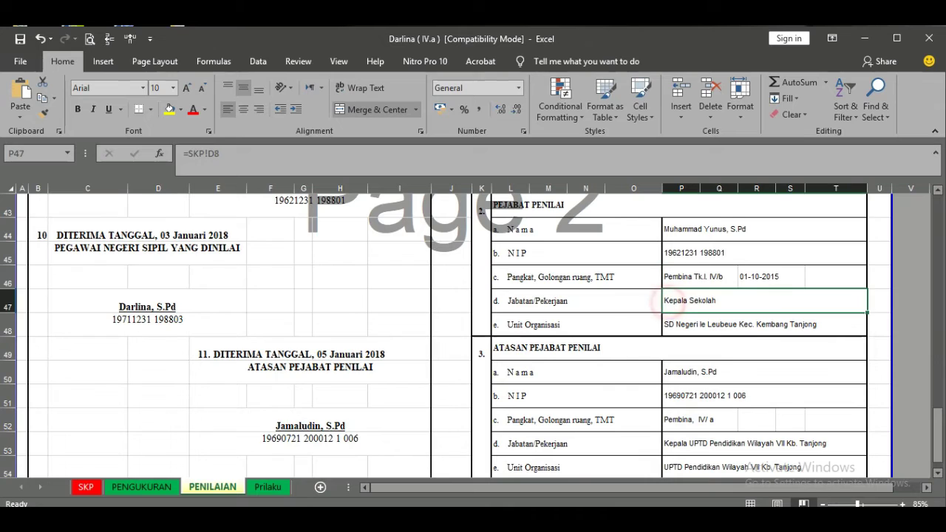
left_click(683, 324)
left_click(581, 322)
scroll(298, 369, "down", 1)
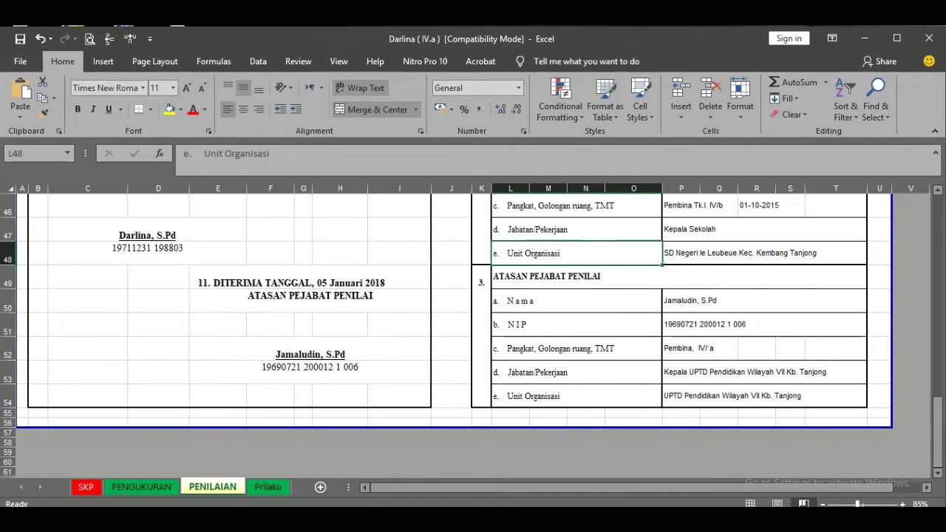
left_click(297, 369)
left_click(299, 352)
scroll(299, 352, "up", 1)
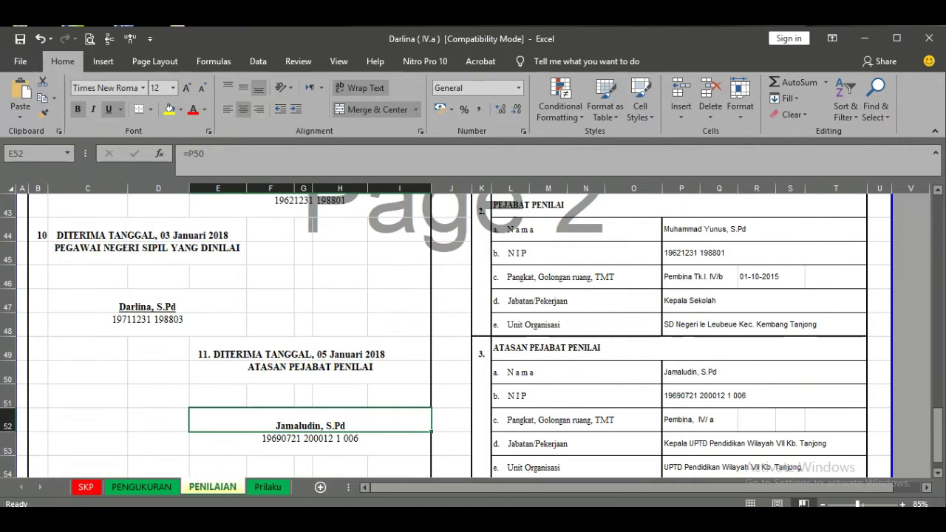
scroll(458, 332, "up", 1)
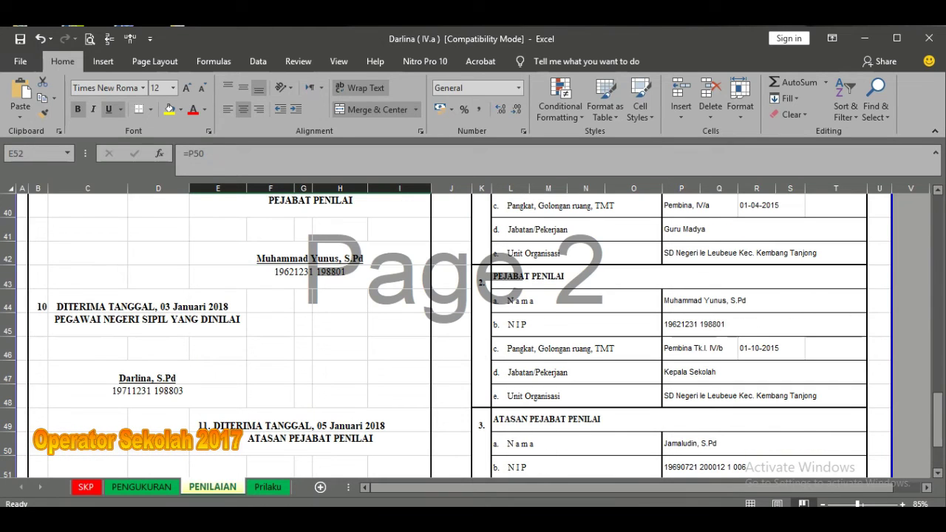
scroll(458, 332, "up", 1)
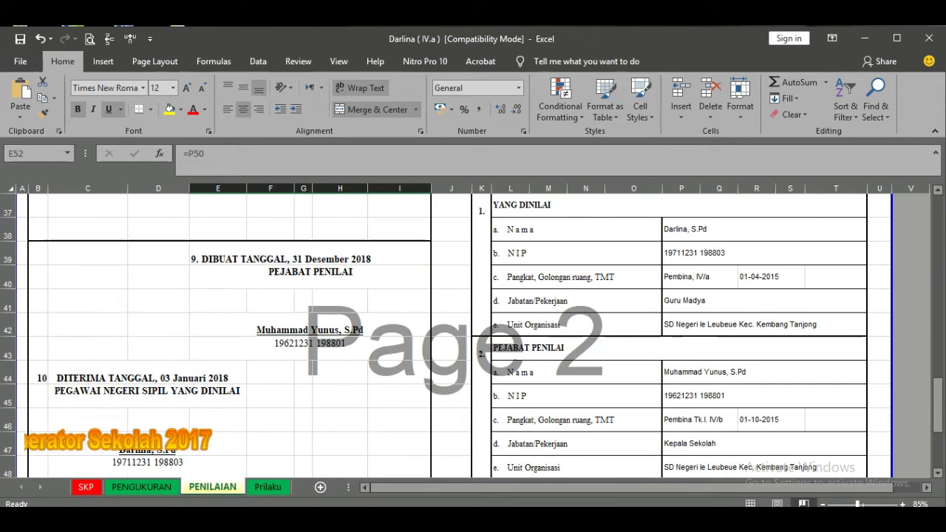
scroll(458, 333, "down", 1)
scroll(458, 332, "up", 1)
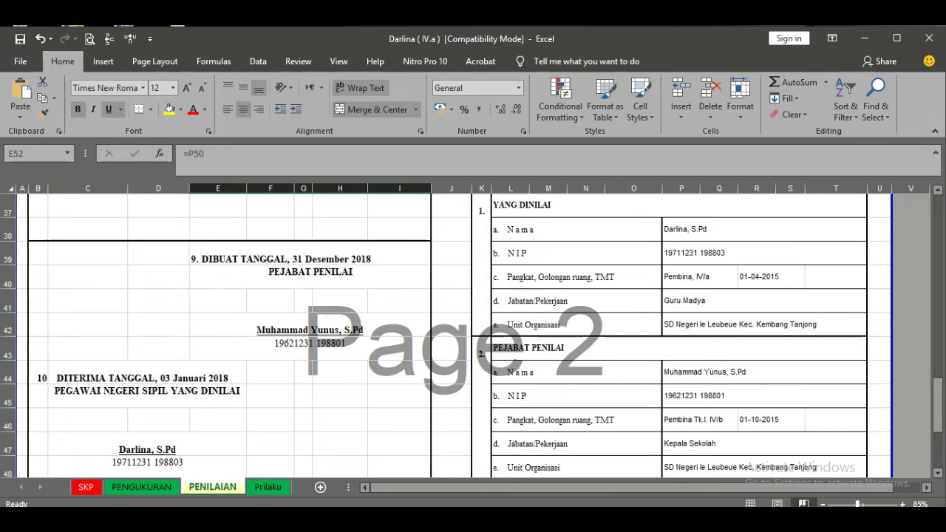
scroll(458, 333, "down", 1)
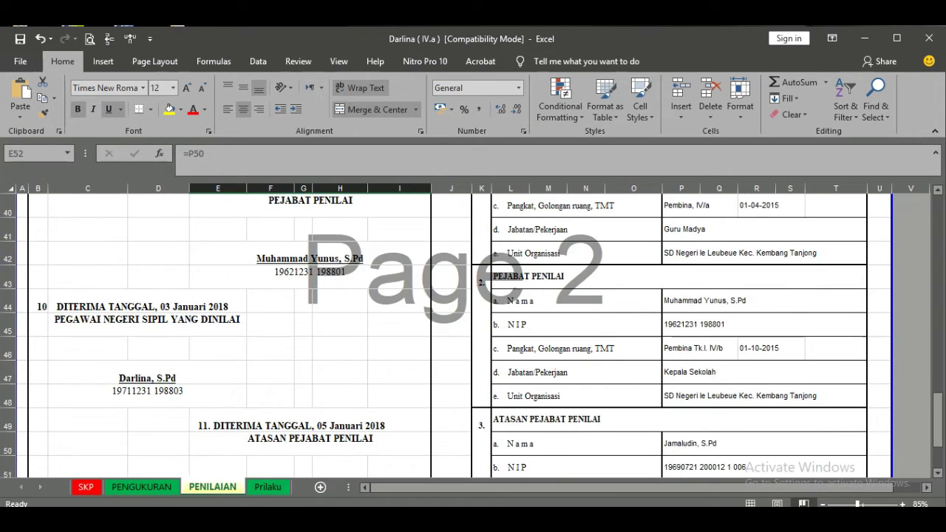
scroll(458, 332, "down", 2)
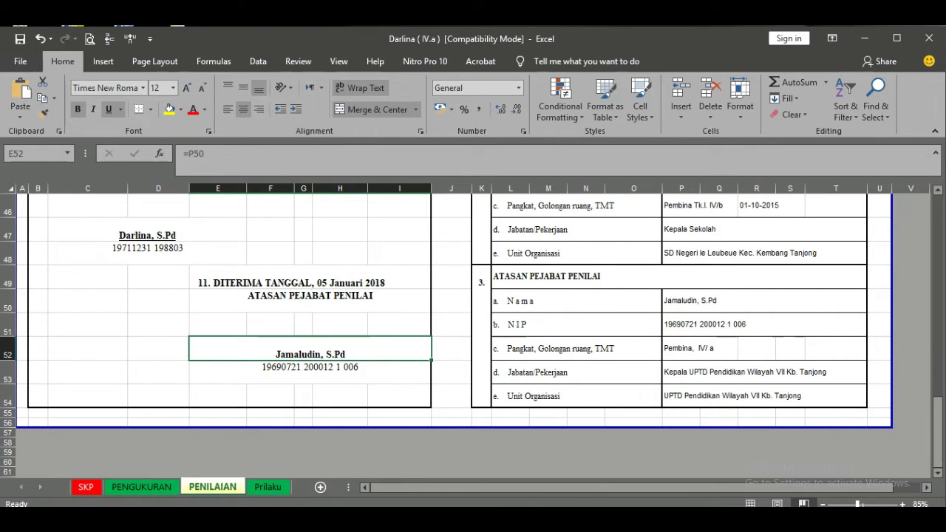
scroll(458, 333, "down", 1)
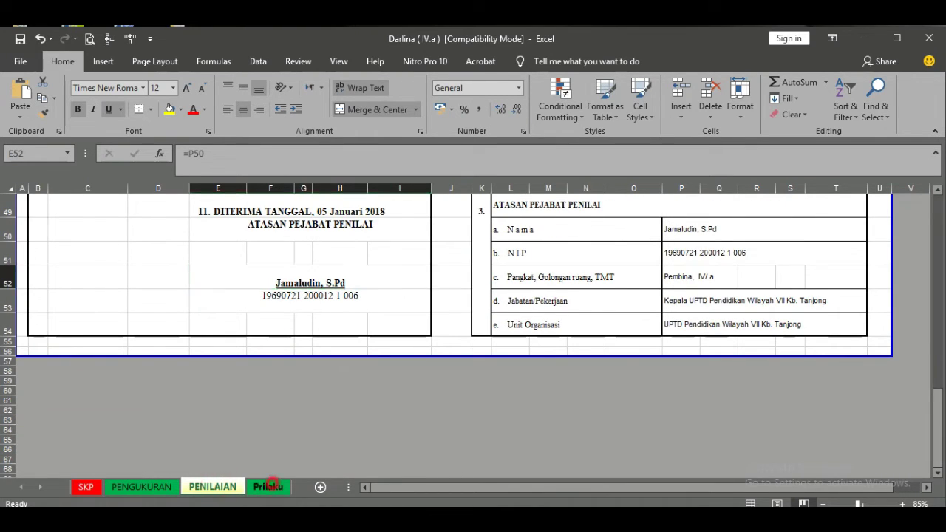
left_click(269, 486)
left_click(328, 397)
scroll(329, 397, "down", 1)
left_click(212, 486)
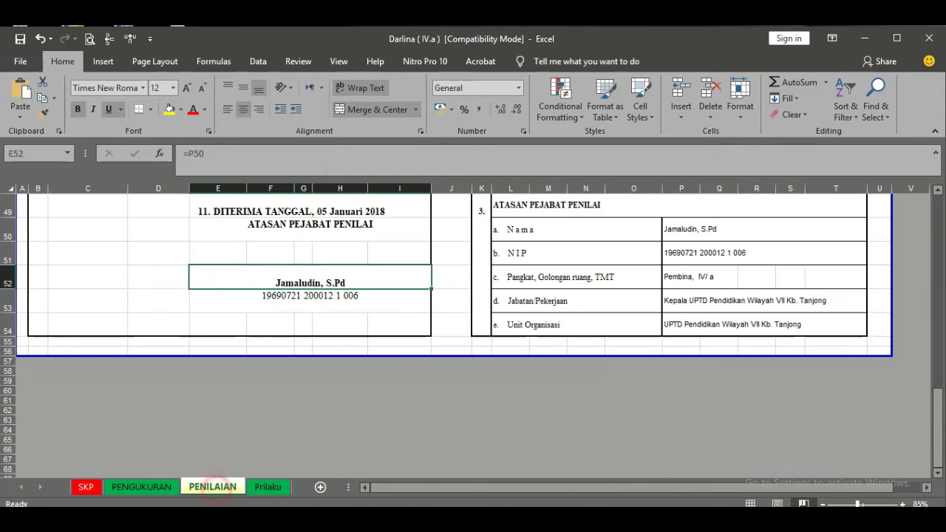
scroll(458, 333, "up", 5)
scroll(458, 332, "up", 5)
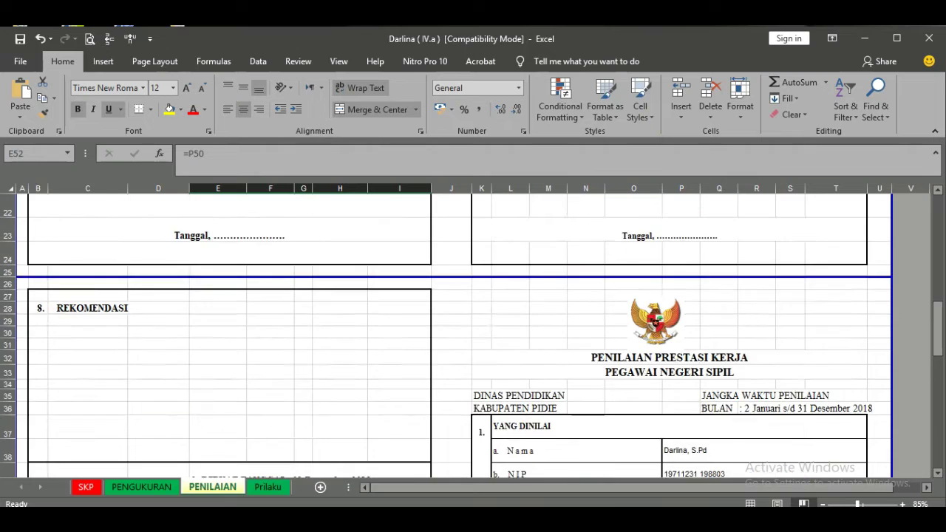
left_click(268, 486)
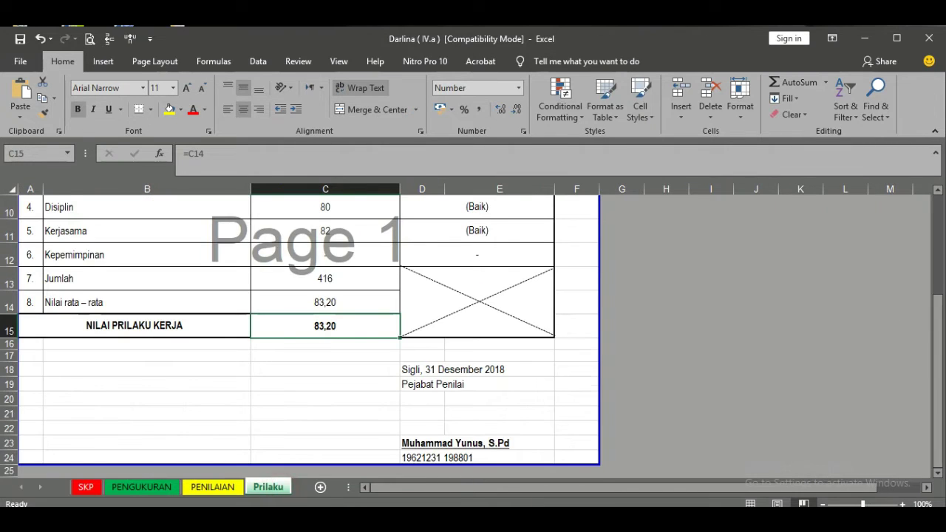
scroll(295, 333, "up", 2)
left_click(331, 257)
left_click(338, 282)
left_click(342, 306)
left_click(342, 331)
left_click(343, 367)
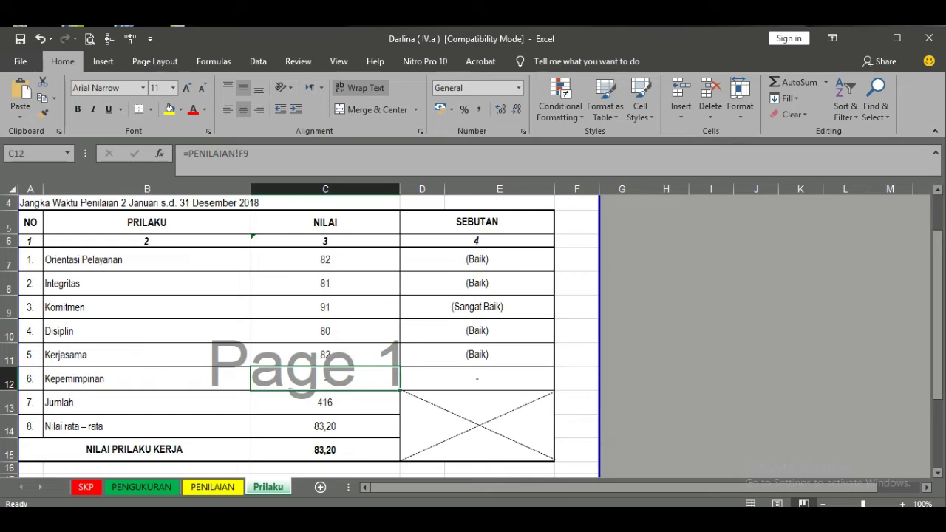
scroll(325, 368, "down", 2)
left_click(317, 411)
left_click(426, 373)
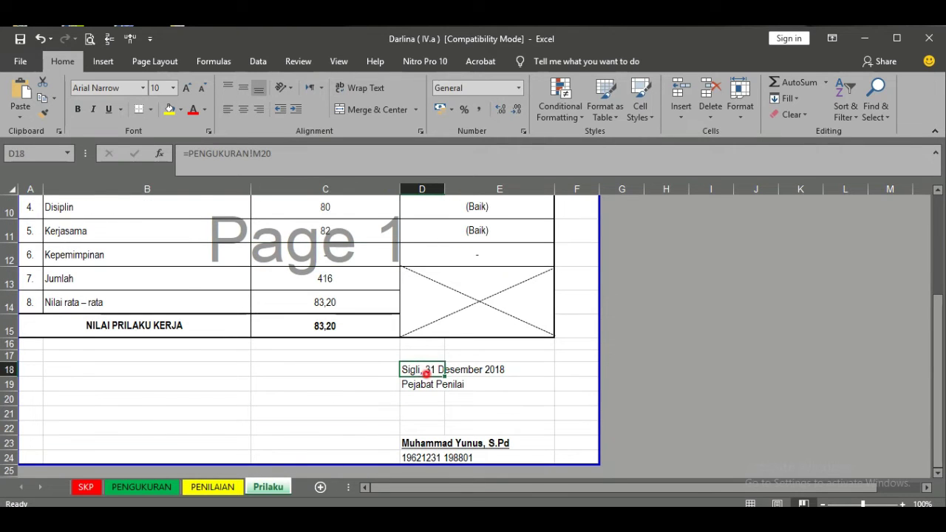
left_click(434, 400)
scroll(435, 401, "down", 1)
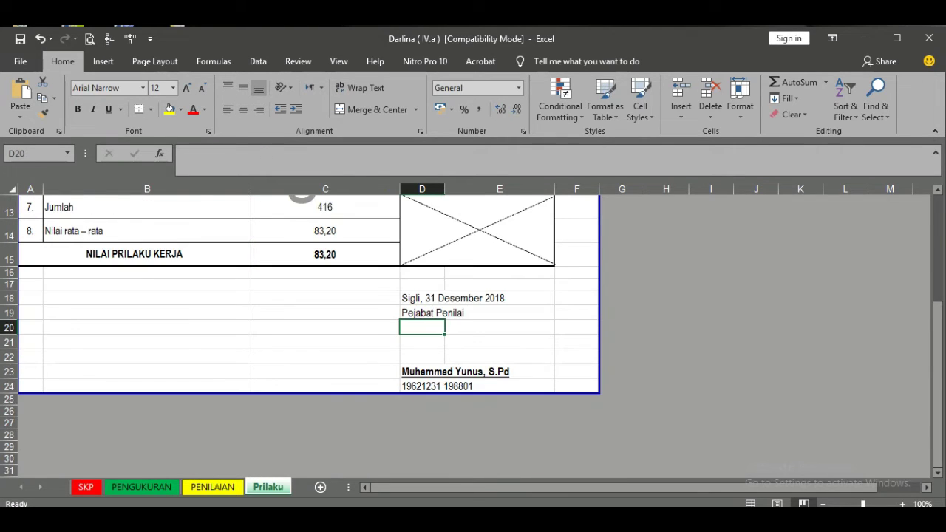
left_click(500, 385)
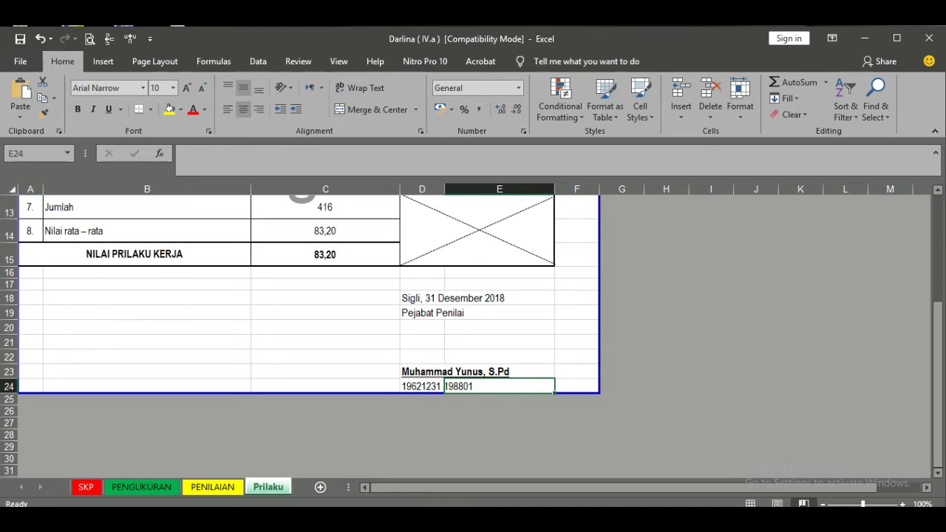
scroll(301, 336, "up", 4)
left_click(28, 249)
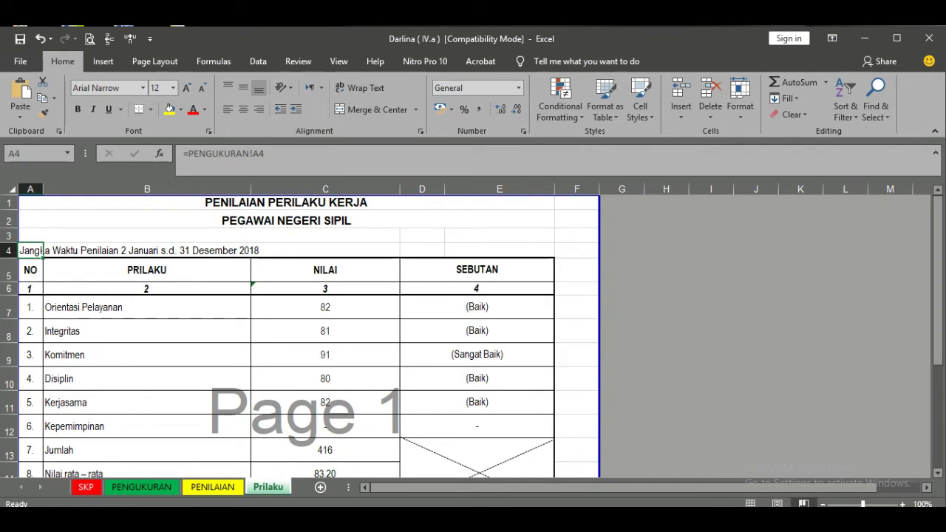
scroll(169, 287, "down", 2)
left_click(170, 287)
scroll(169, 287, "down", 1)
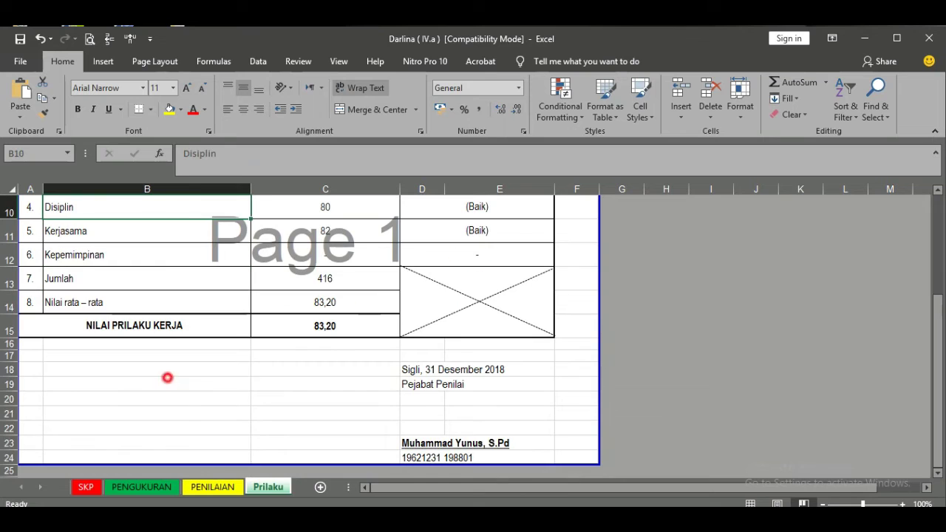
left_click_drag(167, 378, 167, 376)
left_click(213, 414)
left_click(257, 398)
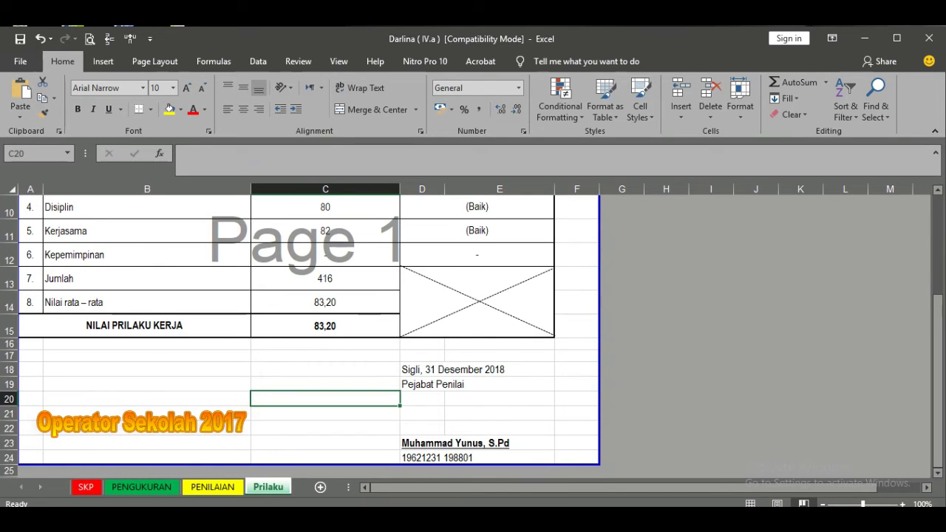
left_click(213, 487)
scroll(295, 333, "down", 2)
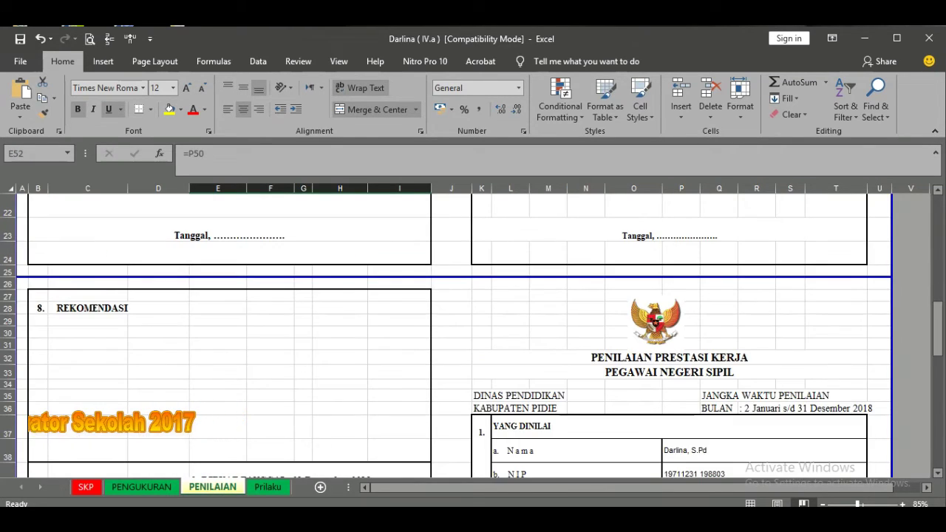
- Show PENGUKURAN's Nilai Capaian SKP of 87,67 (Baik) and its signature block
scroll(452, 326, "up", 1)
left_click(452, 325)
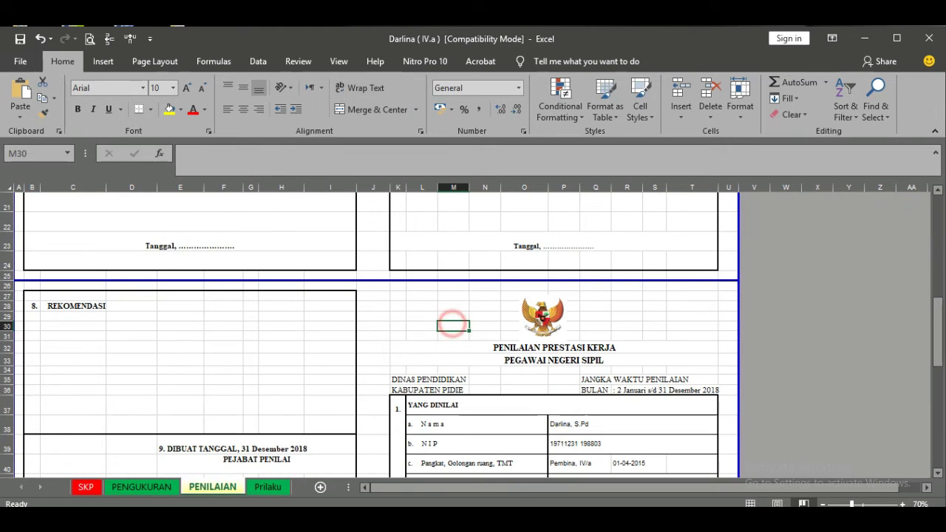
left_click(141, 487)
scroll(340, 414, "up", 2)
scroll(340, 414, "down", 2)
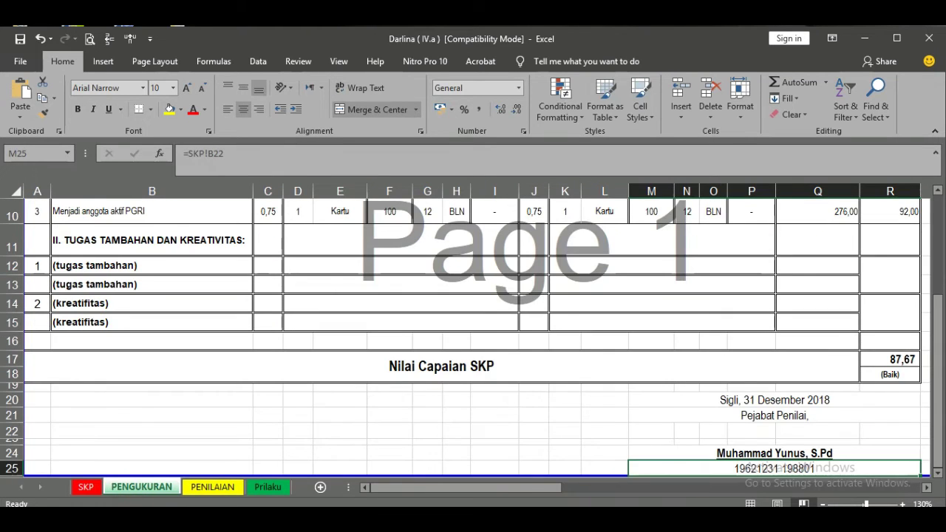
left_click(340, 427)
scroll(339, 426, "up", 3)
scroll(473, 338, "down", 3)
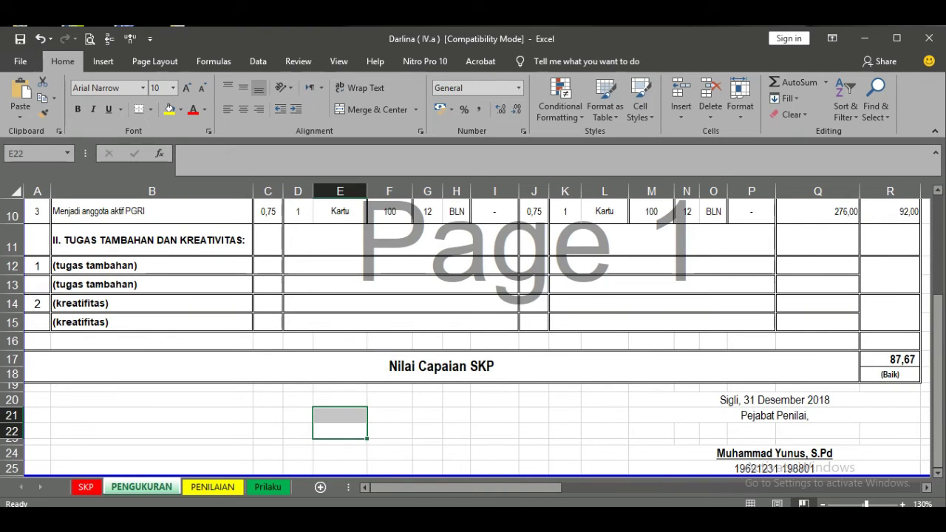
- On the SKP sheet, review the Pejabat Penilai caption and signature area
left_click(86, 486)
left_click(429, 424)
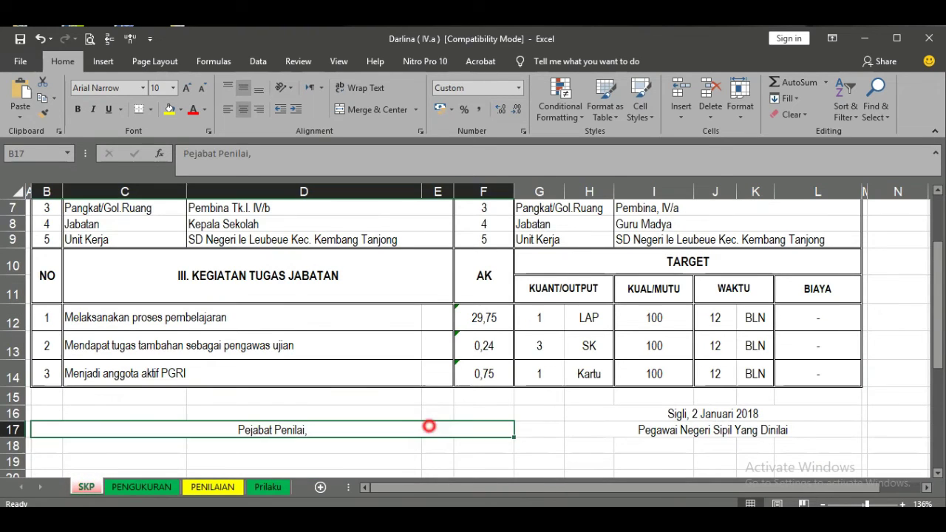
scroll(473, 338, "up", 1)
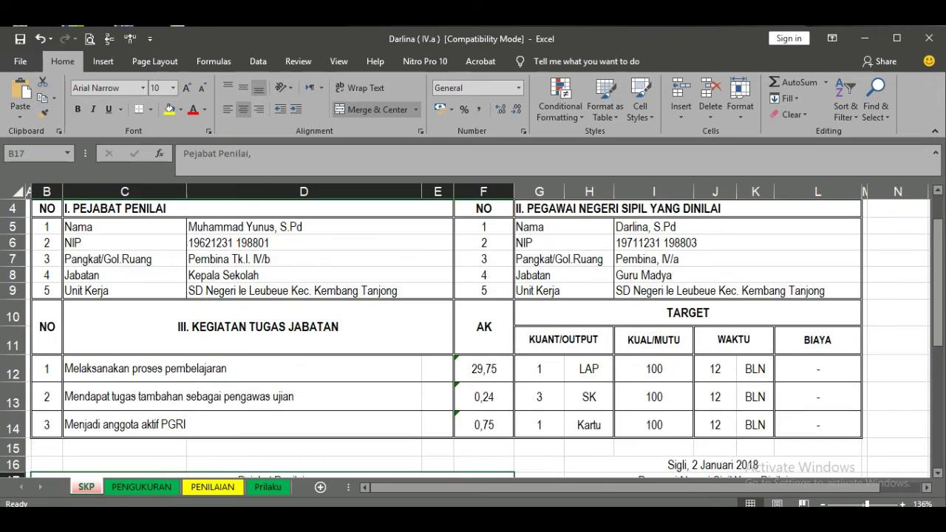
scroll(473, 339, "up", 1)
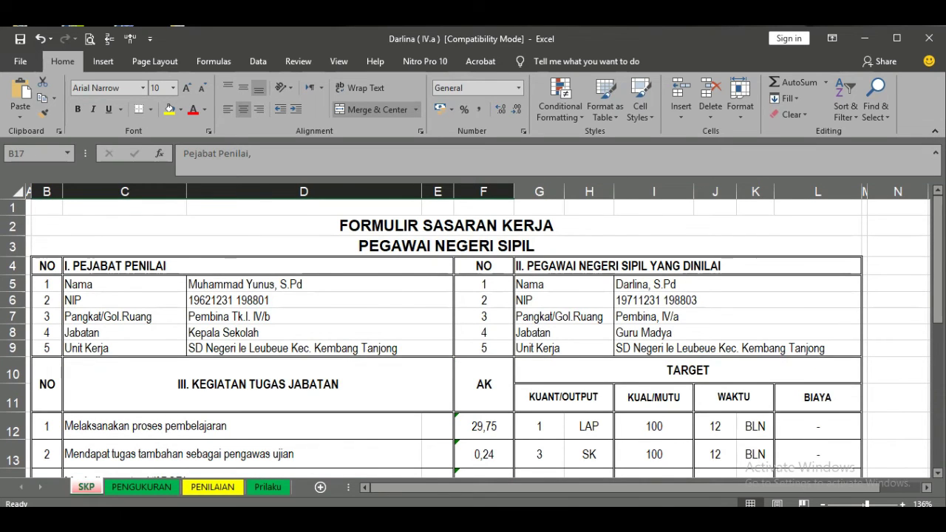
scroll(473, 338, "down", 3)
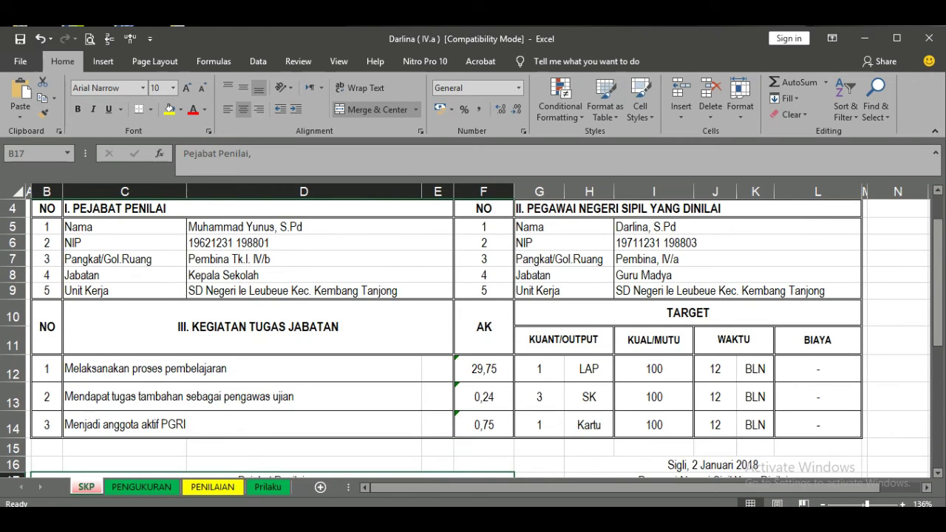
scroll(473, 338, "down", 1)
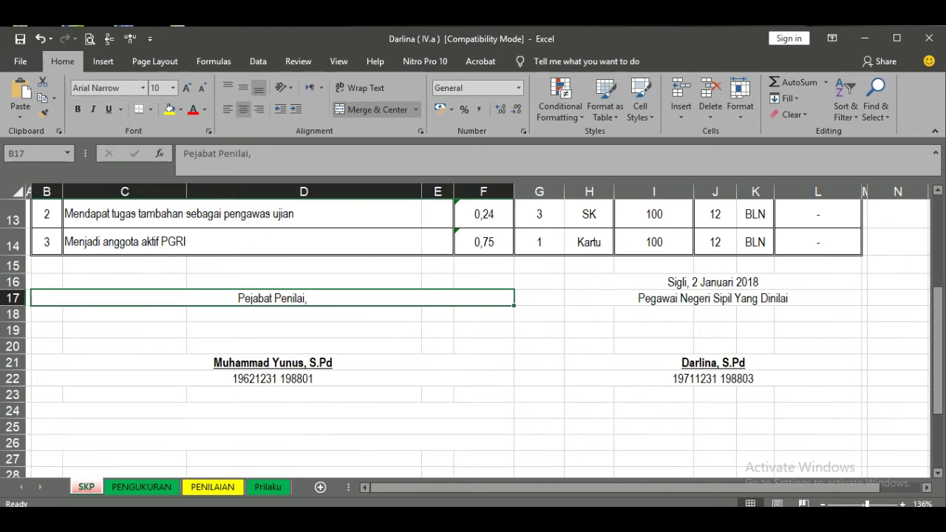
left_click(564, 359)
left_click(517, 406)
left_click(360, 423)
left_click(88, 486)
left_click(523, 327)
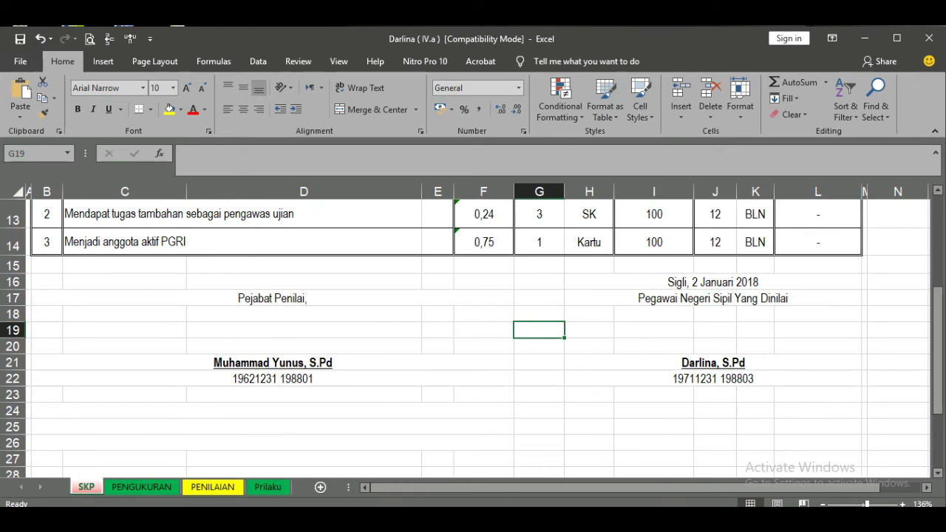
- Check the output units LAP, SK and Kartu of the three activities
scroll(473, 296, "up", 1)
left_click(589, 271)
left_click(591, 296)
left_click(585, 324)
- Review the FORMULIR SASARAN KERJA title, subtitle and the rated employee's Nama field
scroll(445, 225, "up", 3)
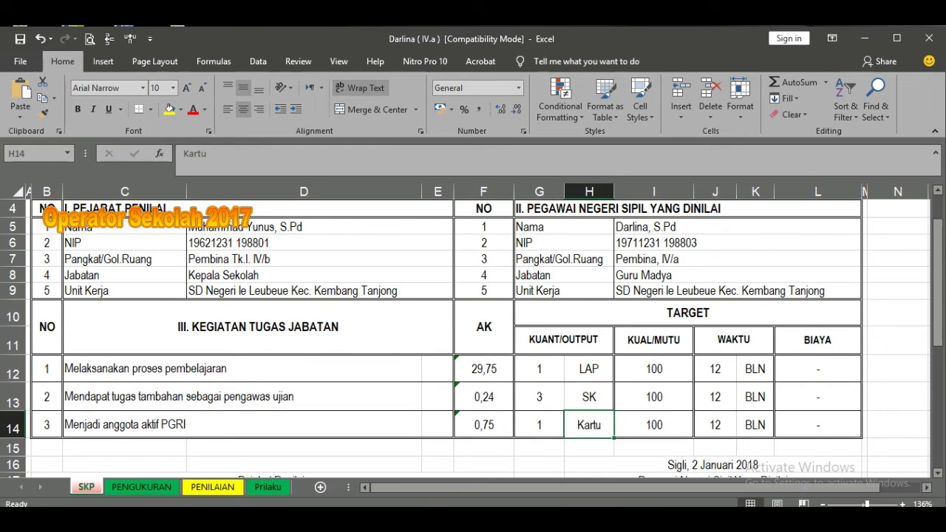
left_click(445, 225)
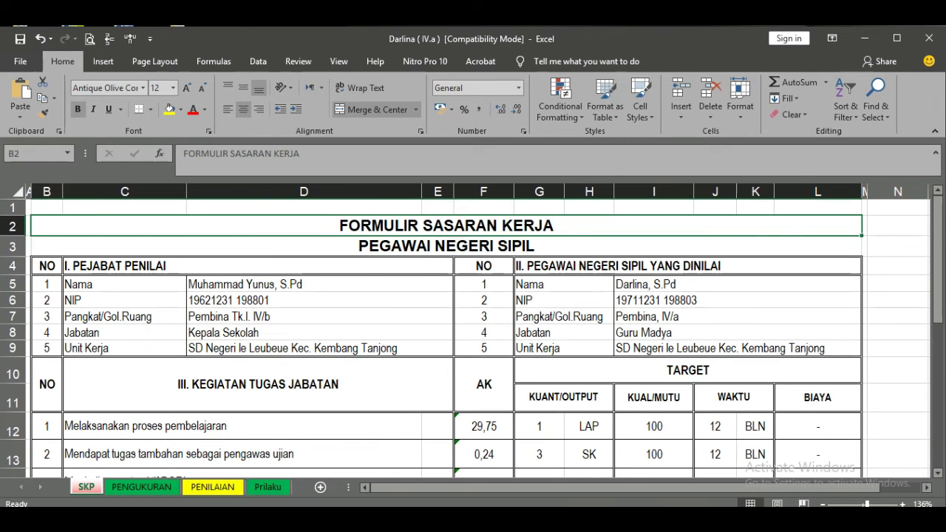
left_click(437, 244)
left_click(576, 225)
left_click(565, 283)
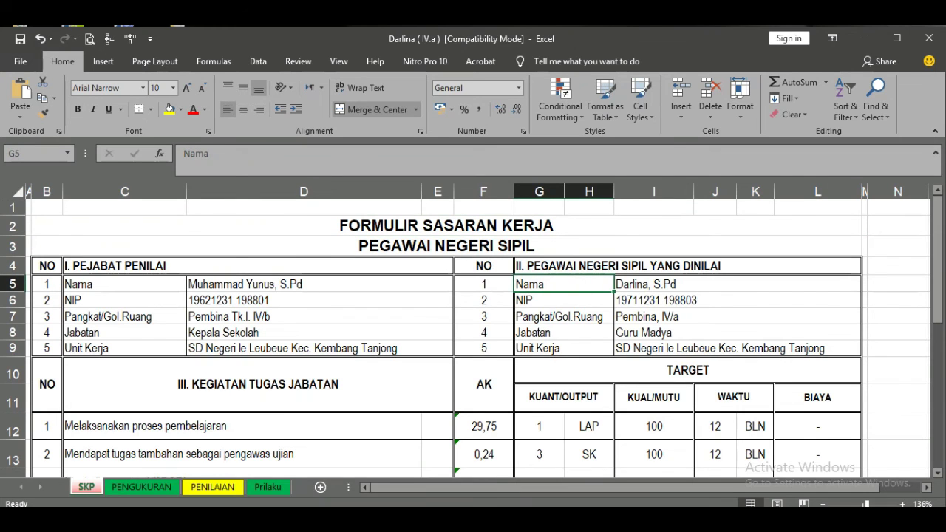
left_click(267, 486)
- Check the Nilai Prilaku Kerja formula giving 83,20 on the Prilaku sheet
scroll(296, 332, "up", 5)
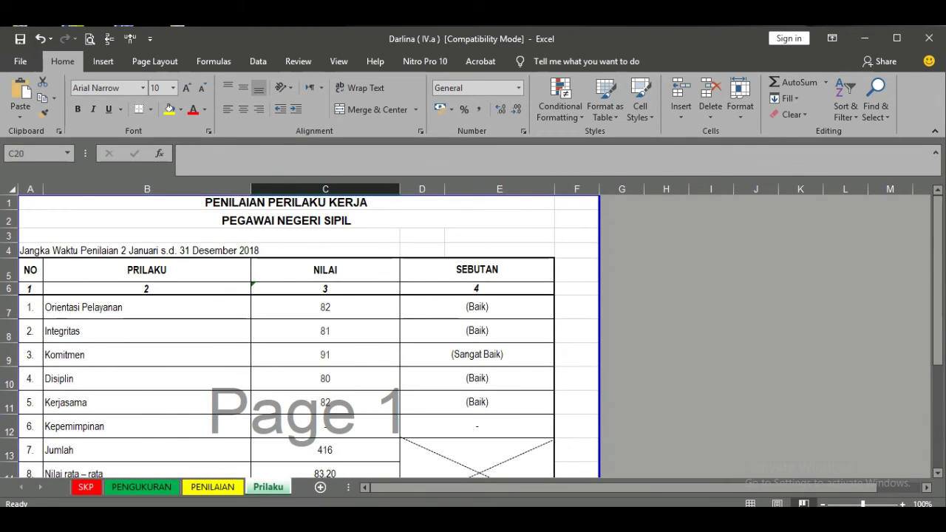
scroll(325, 332, "down", 2)
left_click(325, 393)
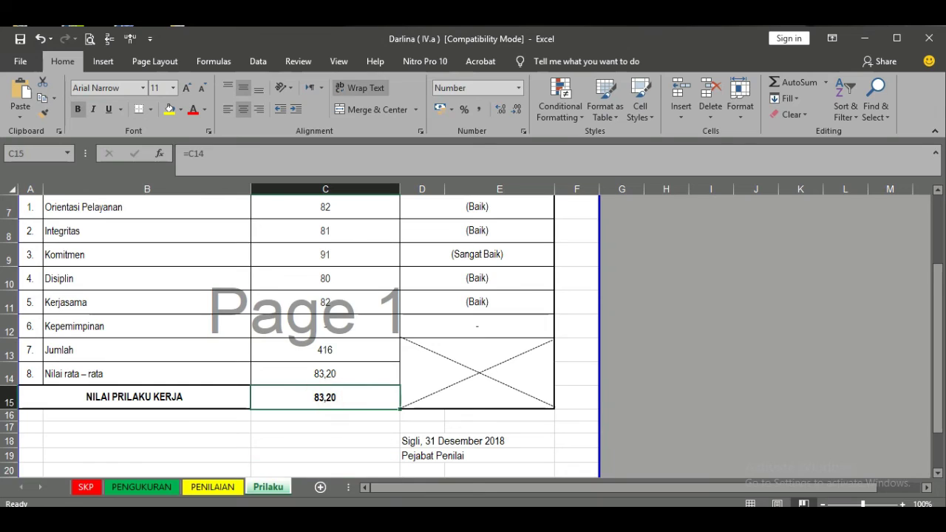
left_click(325, 428)
scroll(325, 429, "down", 1)
- Verify the signature block's date, evaluator name and ID link to PENGUKURAN and PENILAIAN
left_click(436, 369)
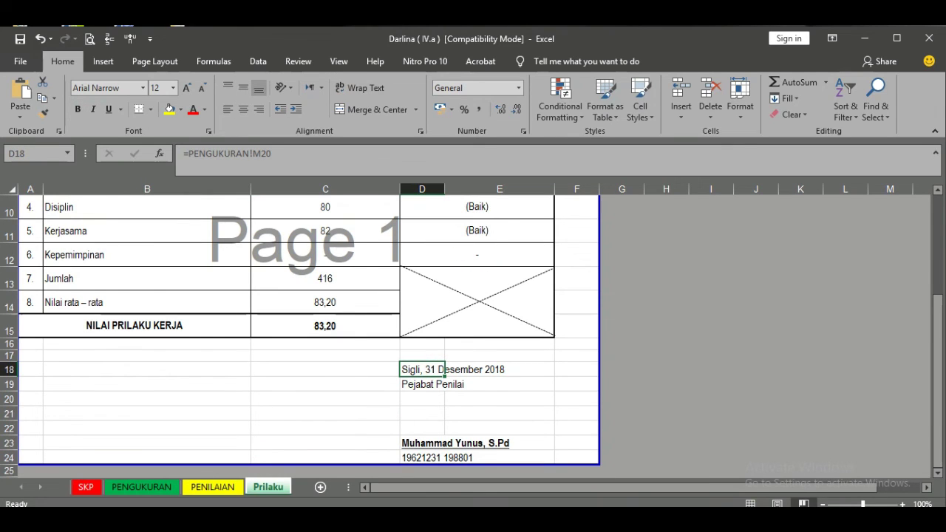
left_click(422, 445)
left_click(416, 453)
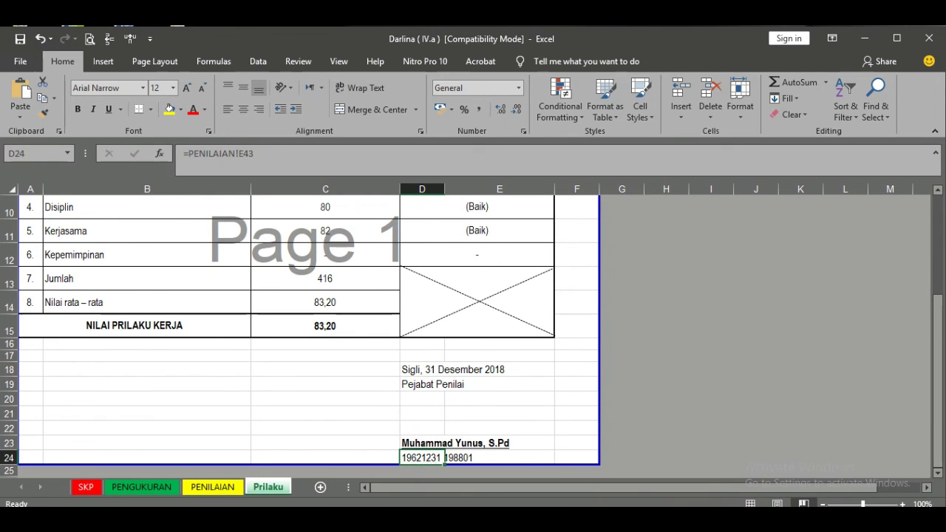
left_click(411, 397)
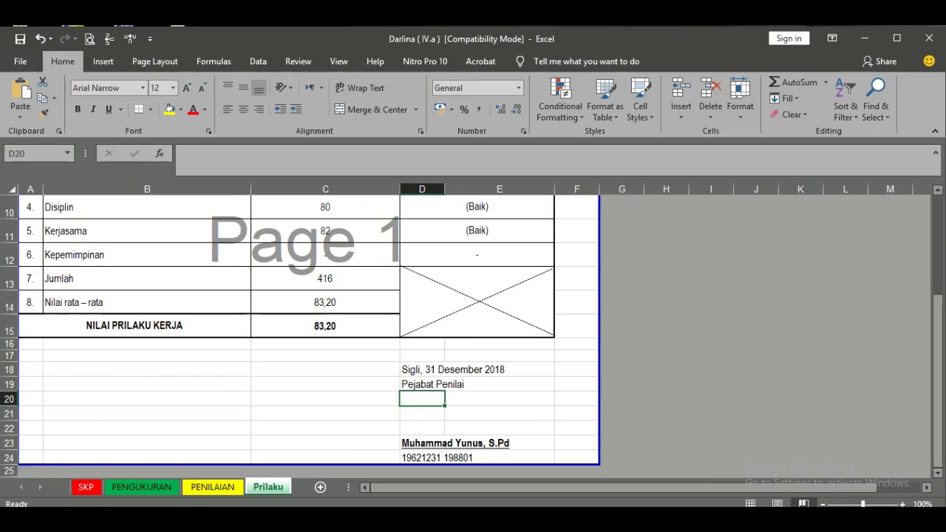